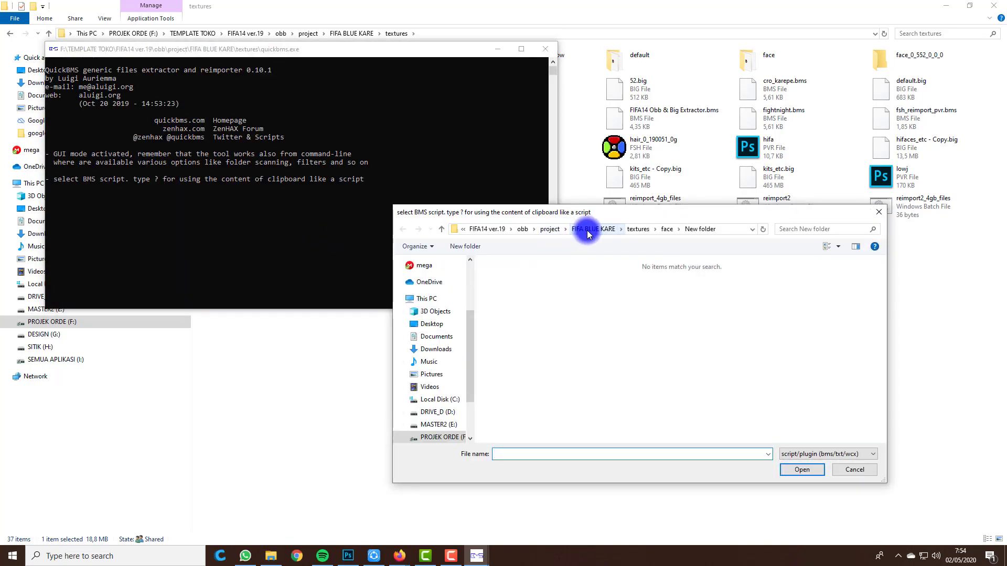
Run the textures folder's fsh_reimport_pvr.bms script on face_0_153079_0_0_0 in FIFA BLUE KARE, using that same folder for output
left_click(644, 229)
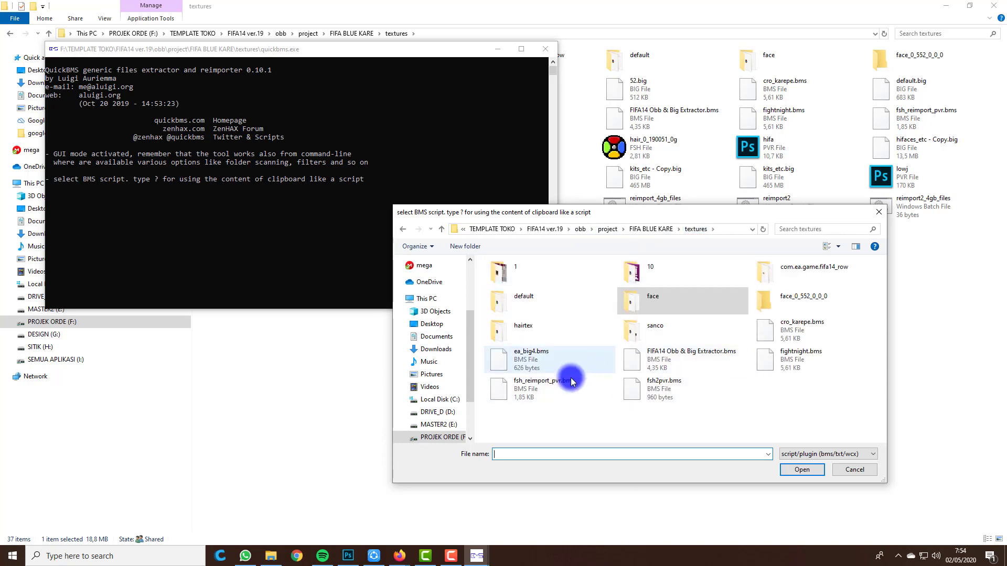
double_click(572, 389)
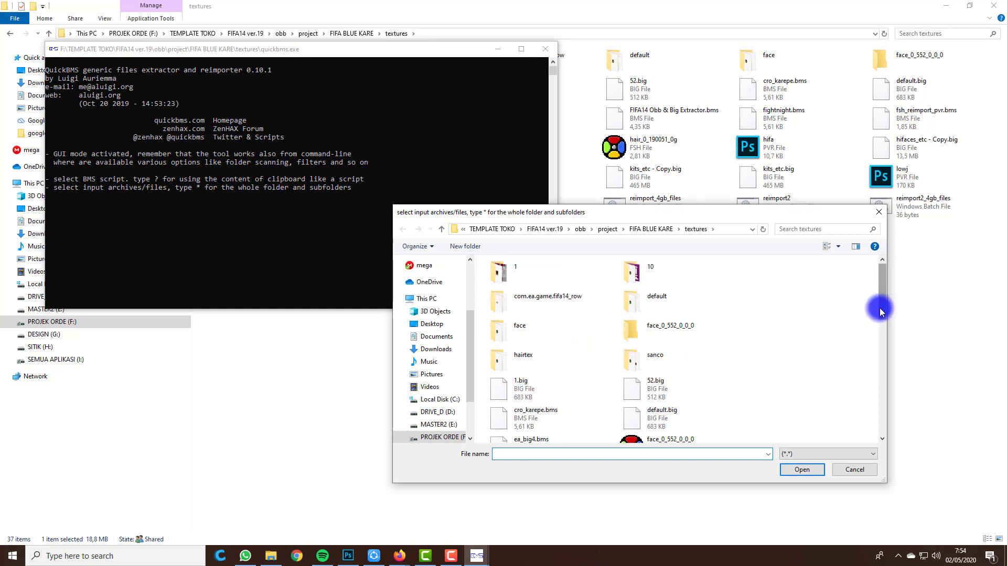
scroll(881, 312, "down", 2)
scroll(881, 342, "up", 2)
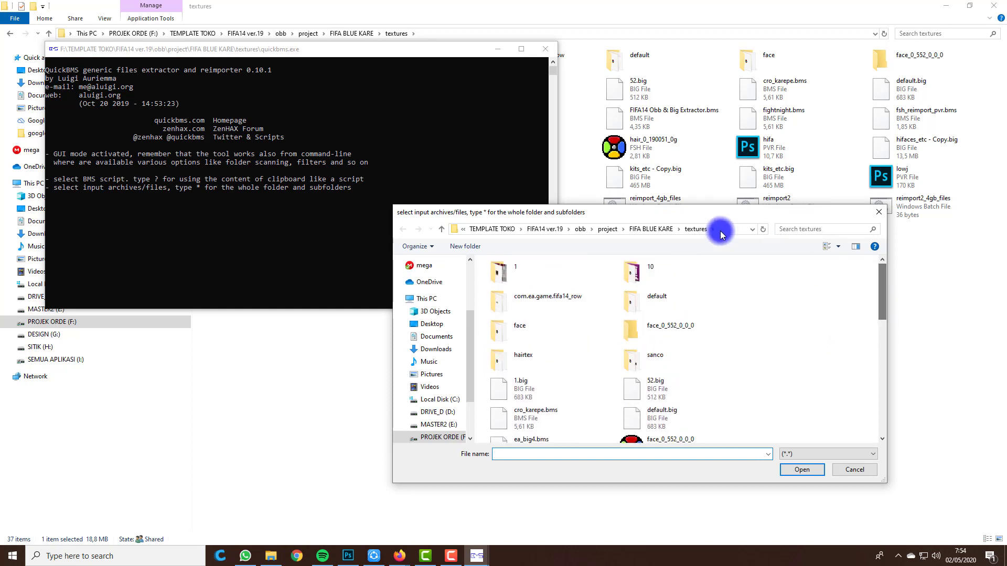
left_click(657, 230)
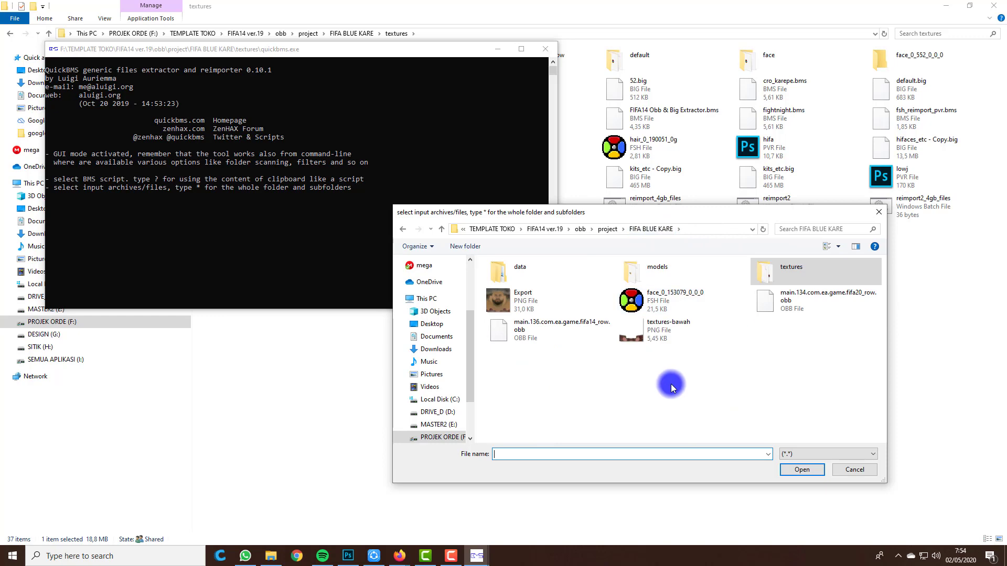
double_click(627, 304)
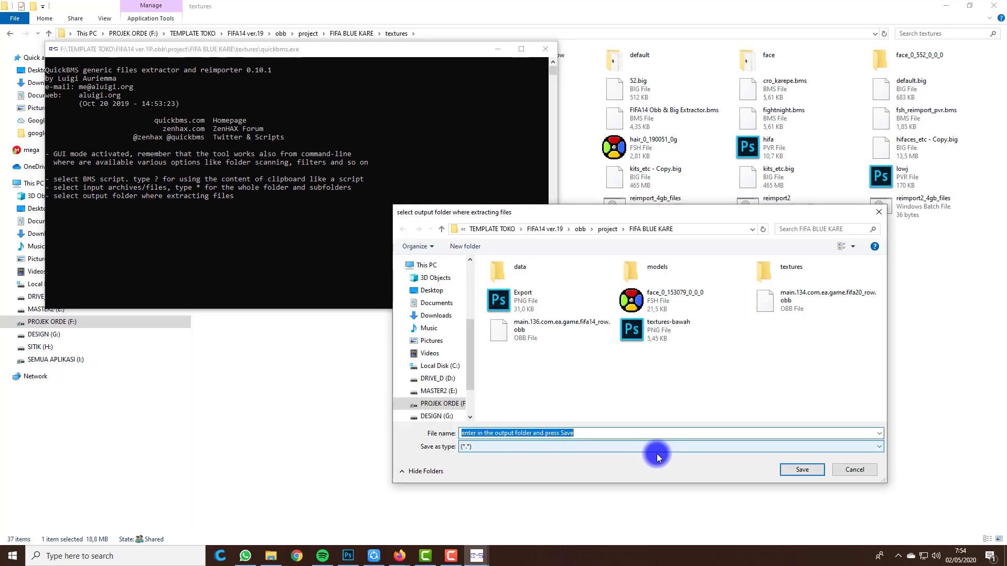
left_click(801, 472)
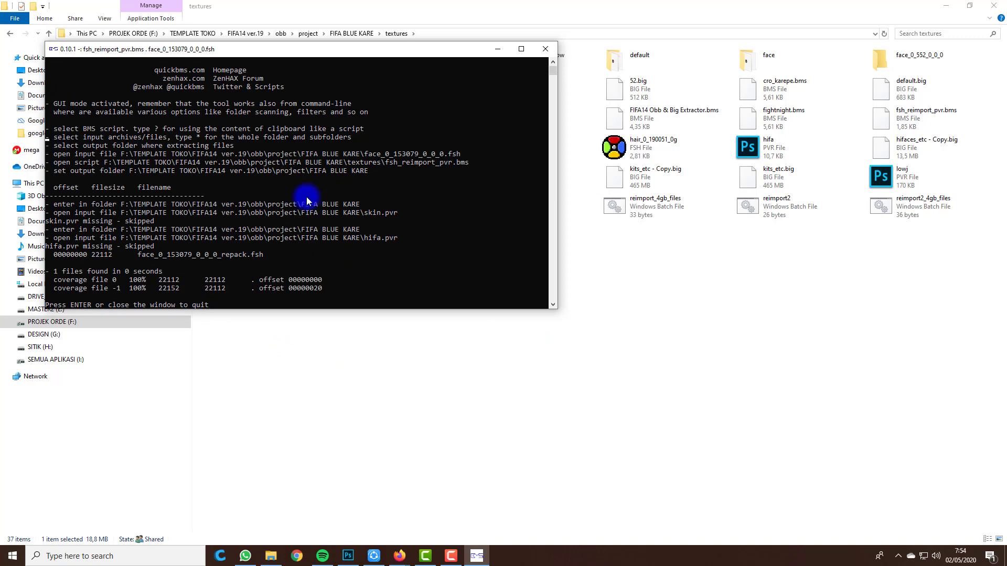
key("Return")
Run QuickBMS with the project folder's fsh2pvr.bms script on face_0_153079_0_0_0, extracting into the FIFA BLUE KARE folder
double_click(275, 212)
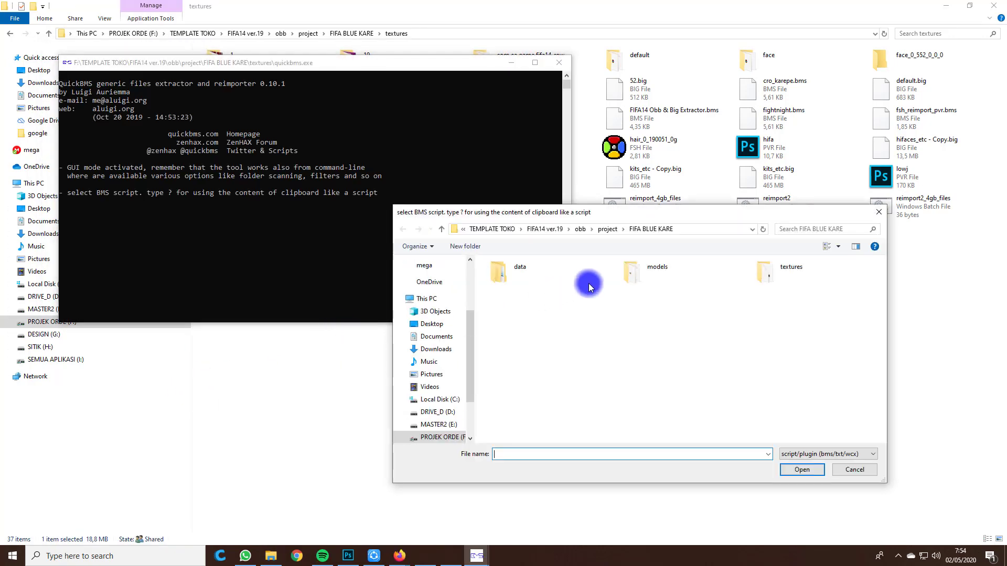
left_click(608, 230)
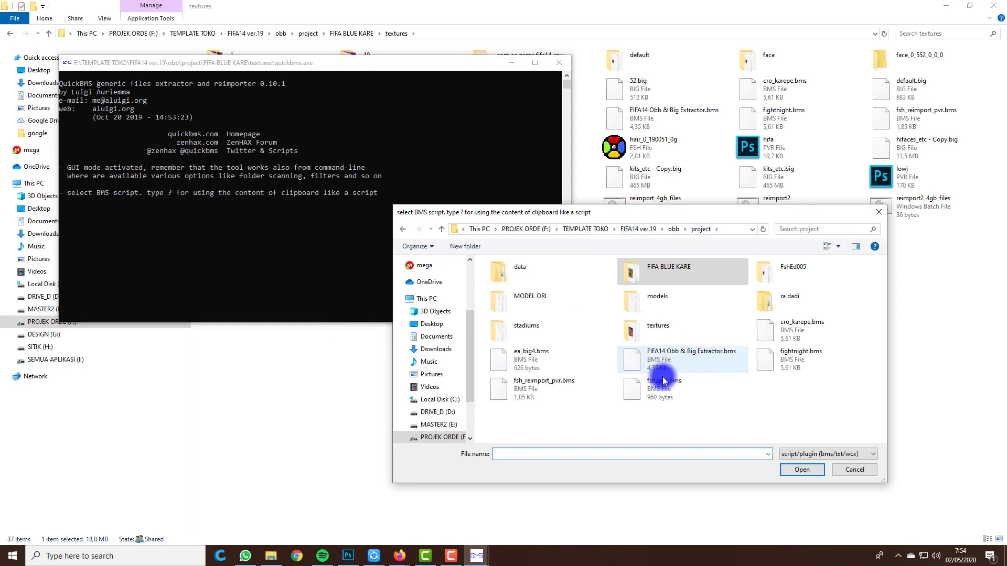
double_click(657, 392)
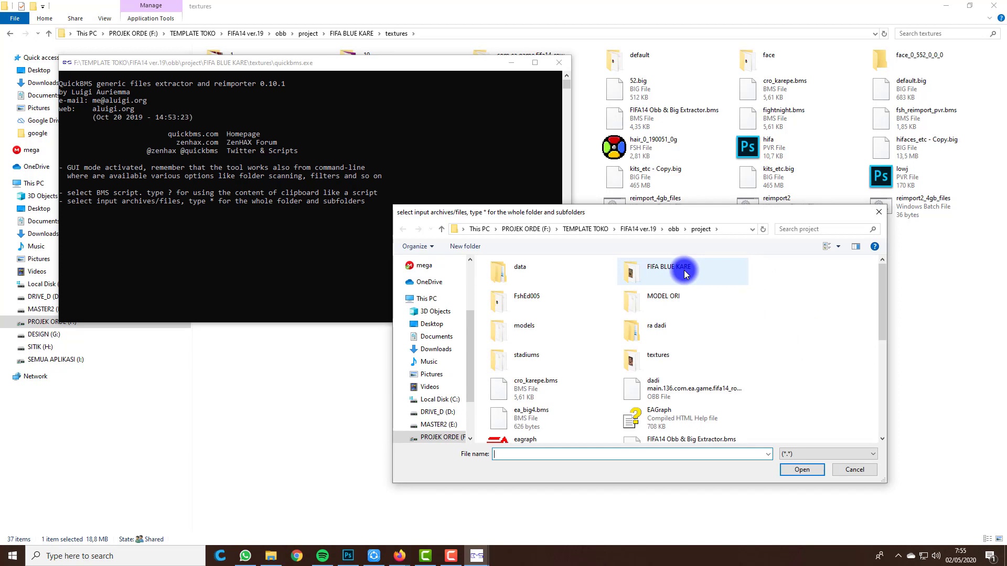
double_click(684, 269)
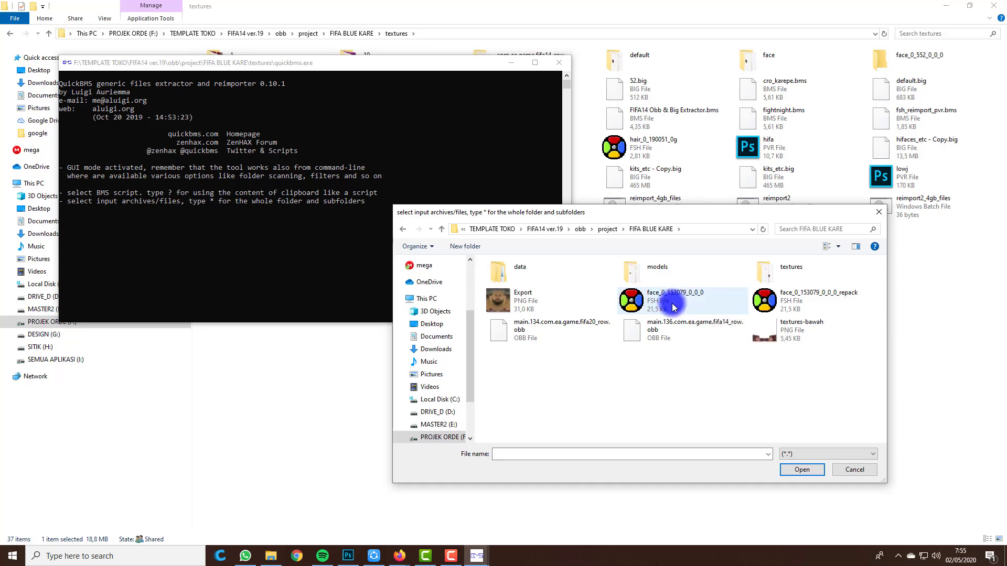
double_click(671, 303)
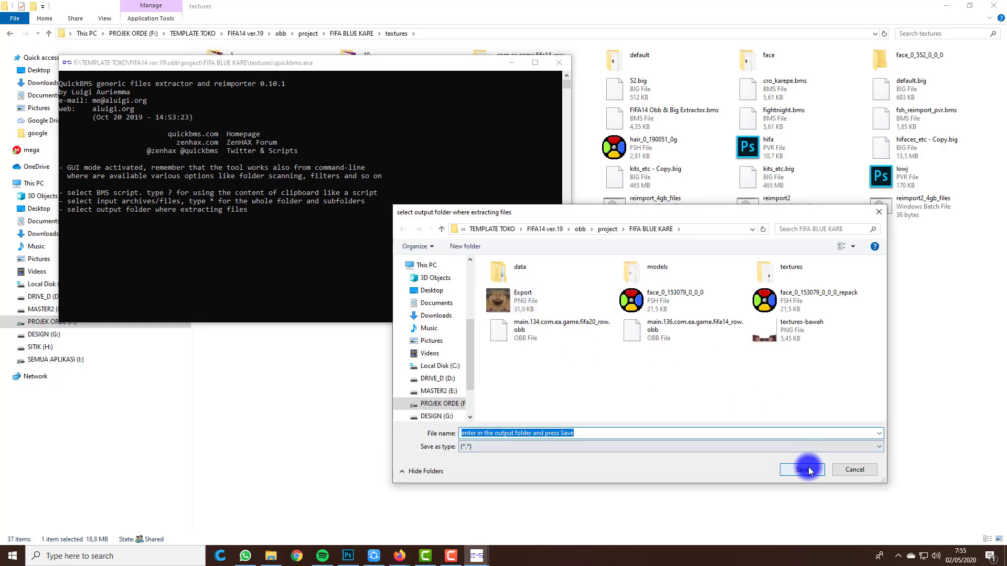
left_click(802, 469)
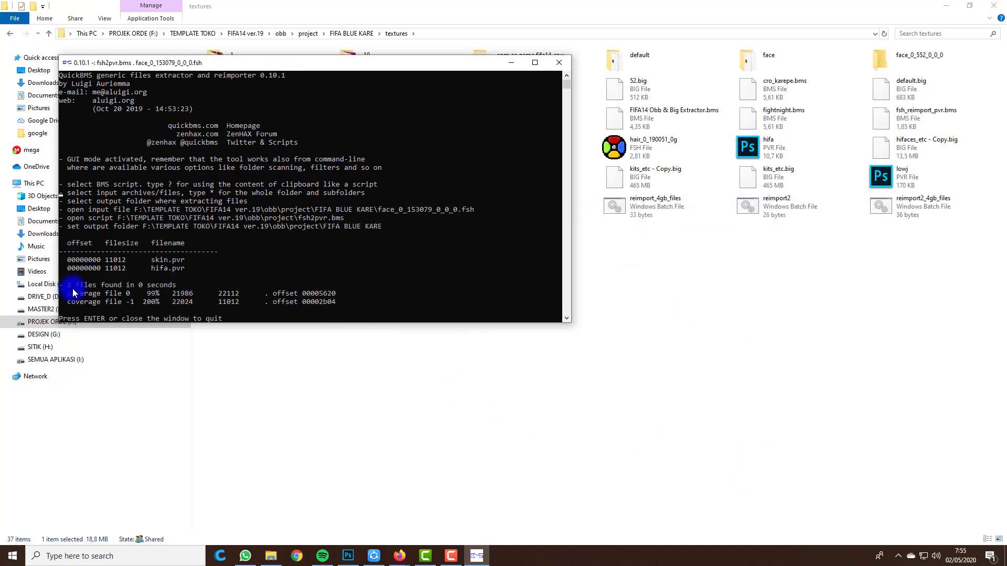
key("Return")
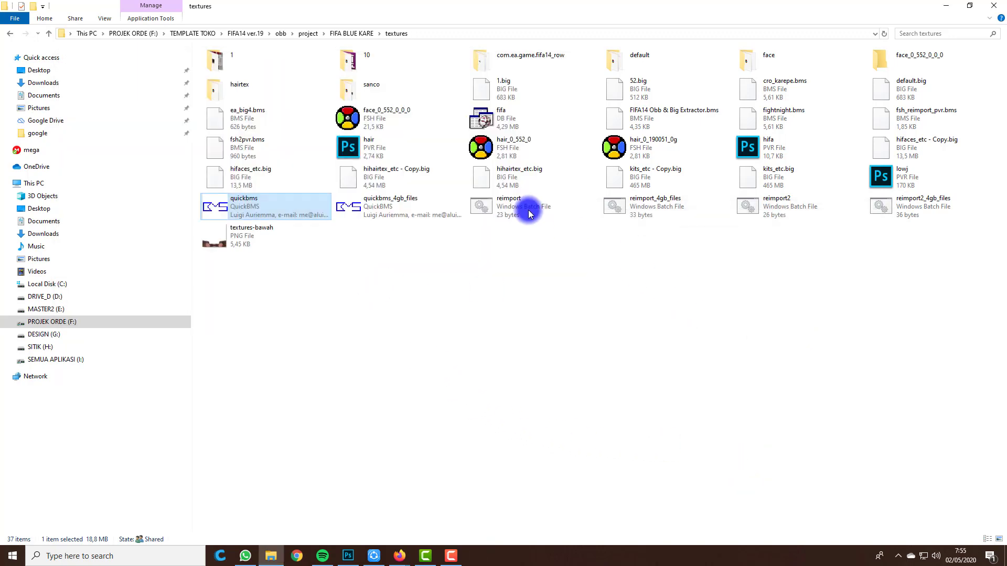
Delete the face_0_153079_0_0_0_repack file from the FIFA BLUE KARE folder
left_click(353, 33)
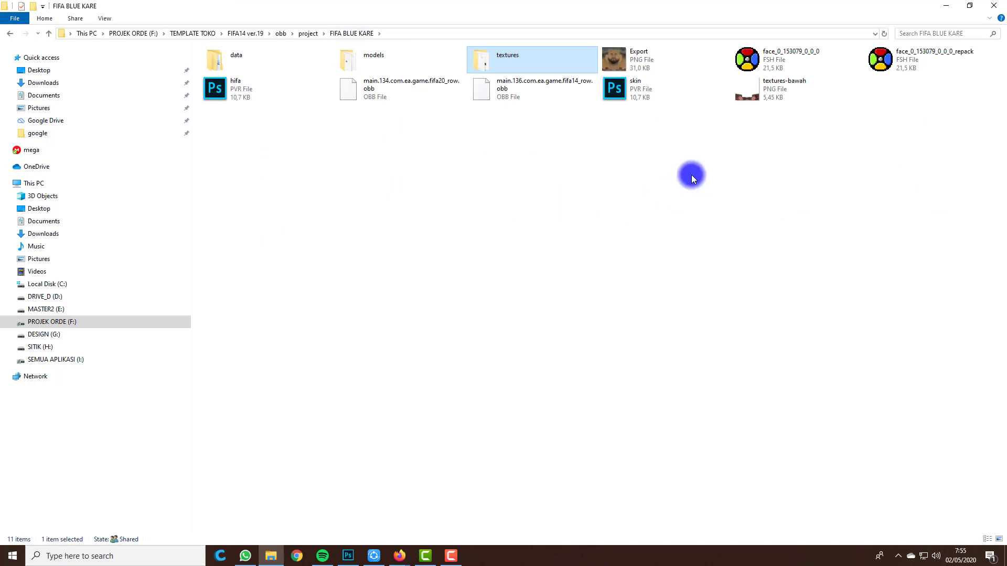
left_click(630, 99)
left_click(263, 86)
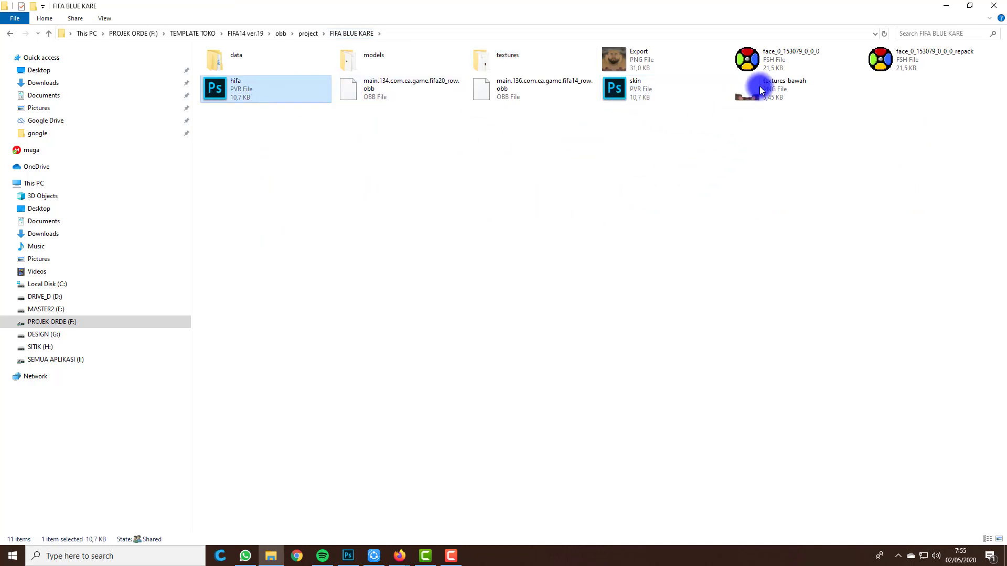
left_click(918, 59)
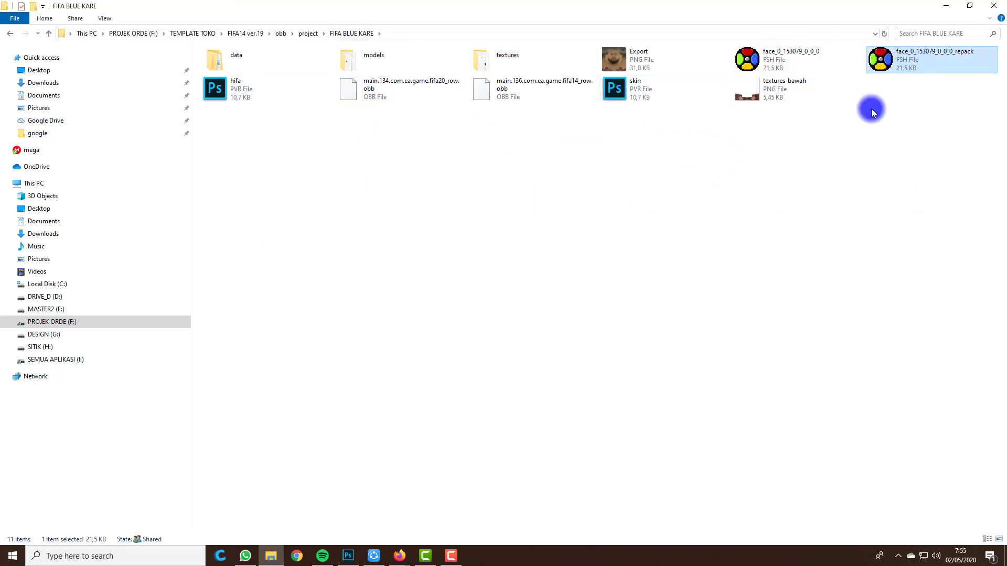
key("Delete")
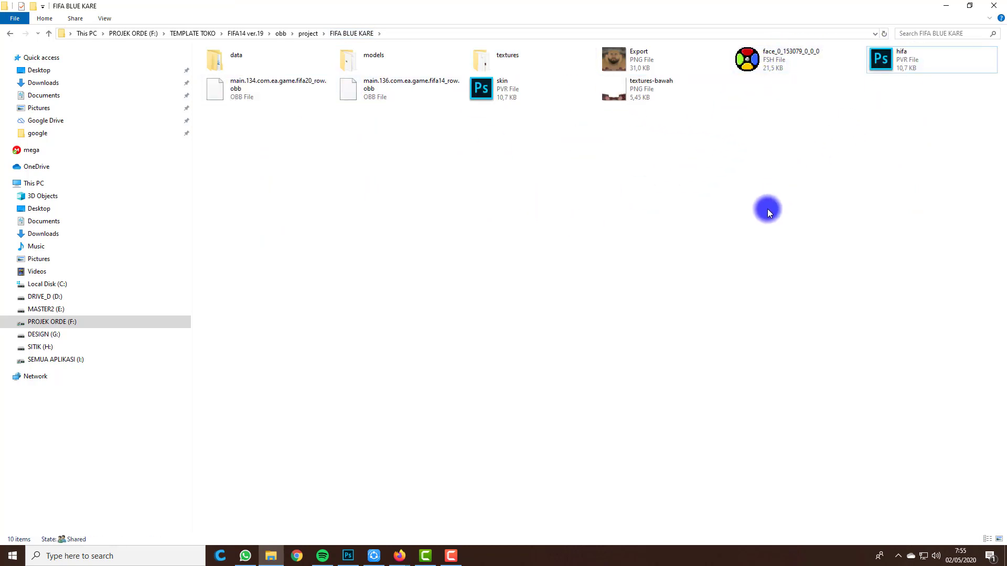
Open hifa.pvr and textures-bawah.png from the FIFA BLUE KARE folder in Photoshop
left_click(508, 93)
left_click(875, 52)
left_click(848, 153)
double_click(907, 56)
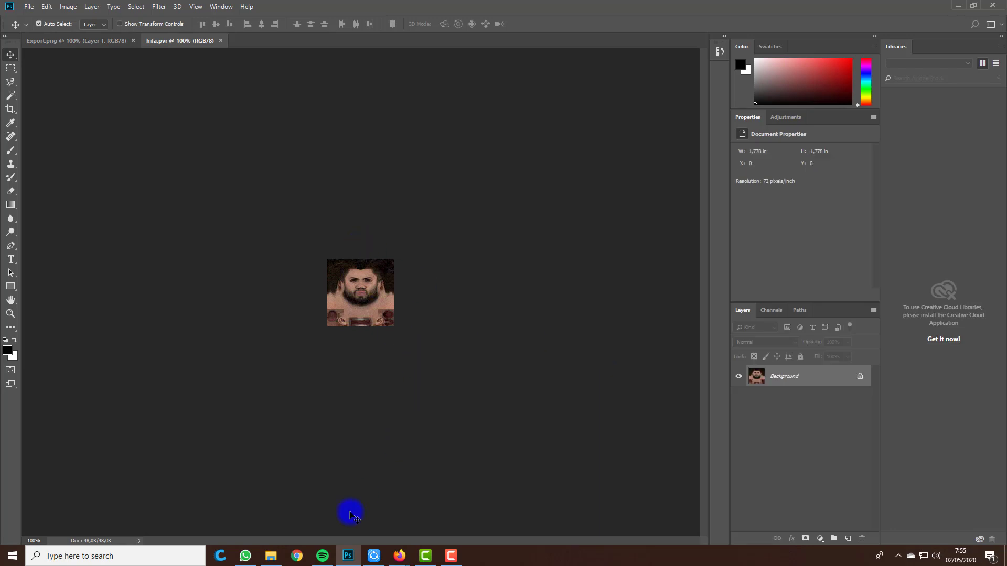
left_click(272, 557)
double_click(628, 90)
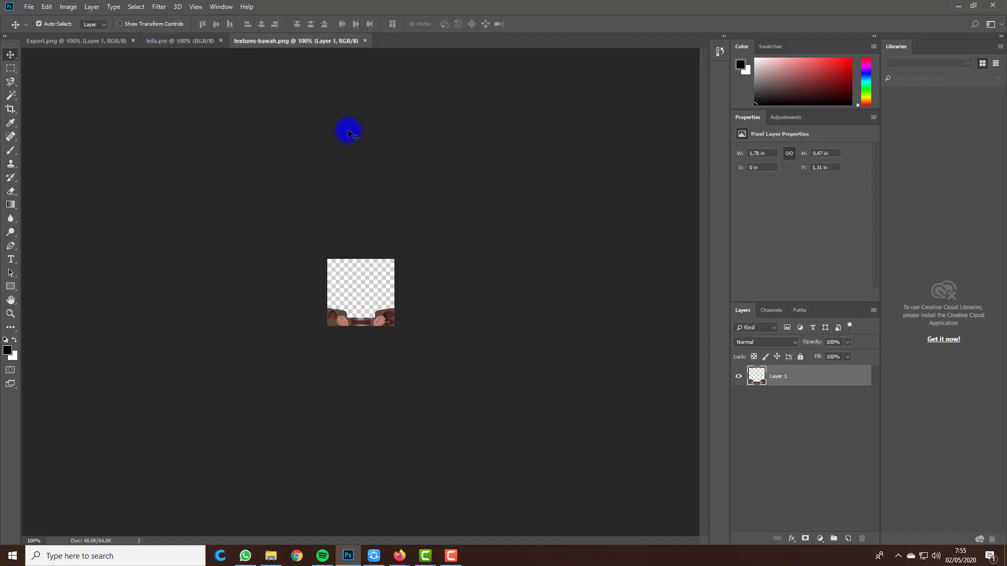
Select the entire face image in Export.png with the Rectangular Marquee tool and copy it
left_click(89, 42)
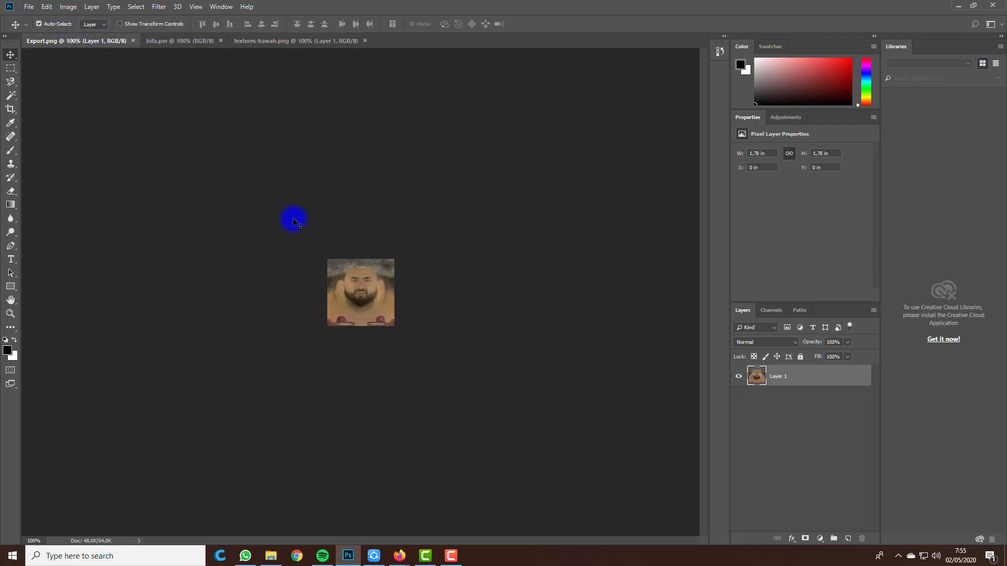
left_click_drag(293, 221, 0, 124)
left_click(9, 72)
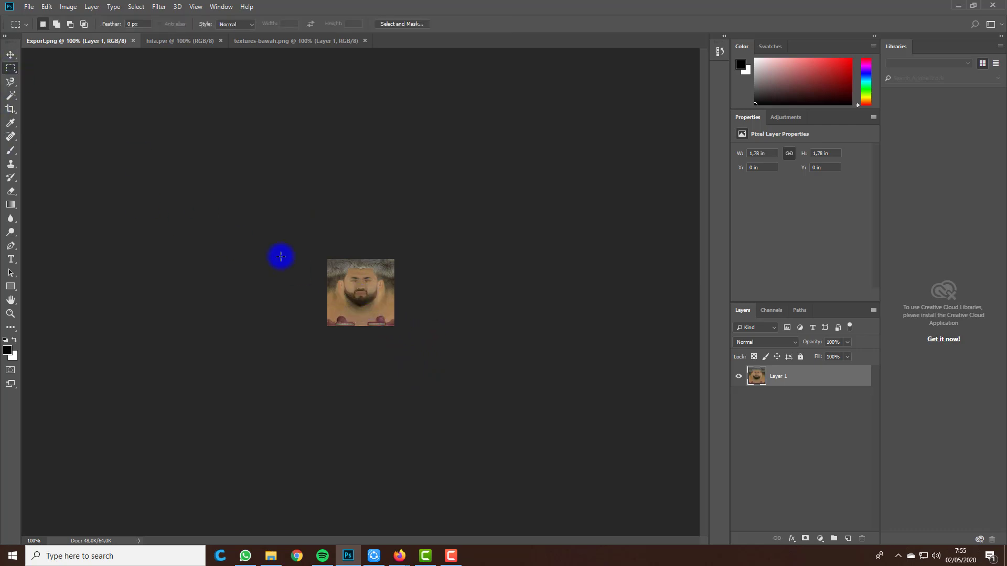
left_click_drag(371, 325, 400, 337)
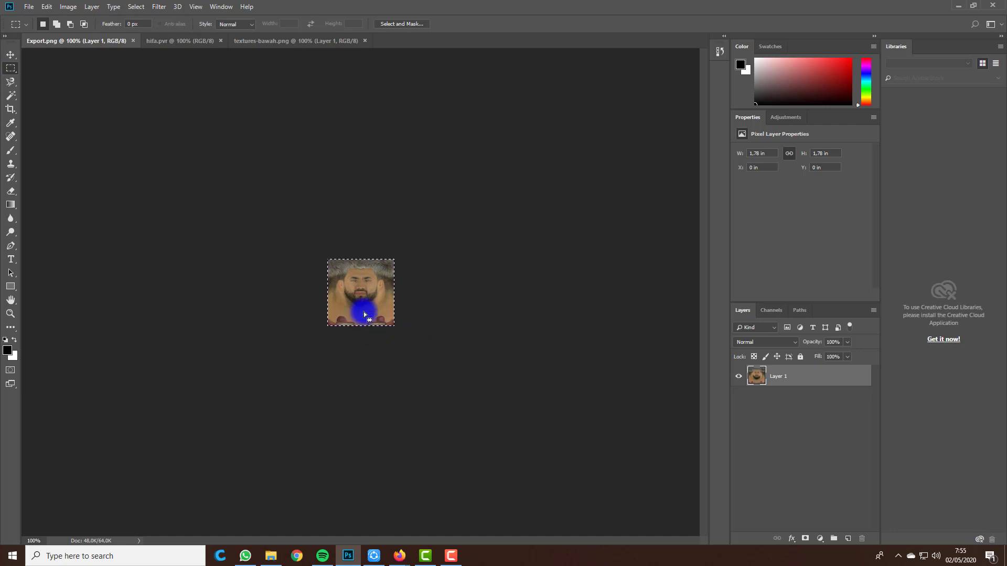
right_click(365, 288)
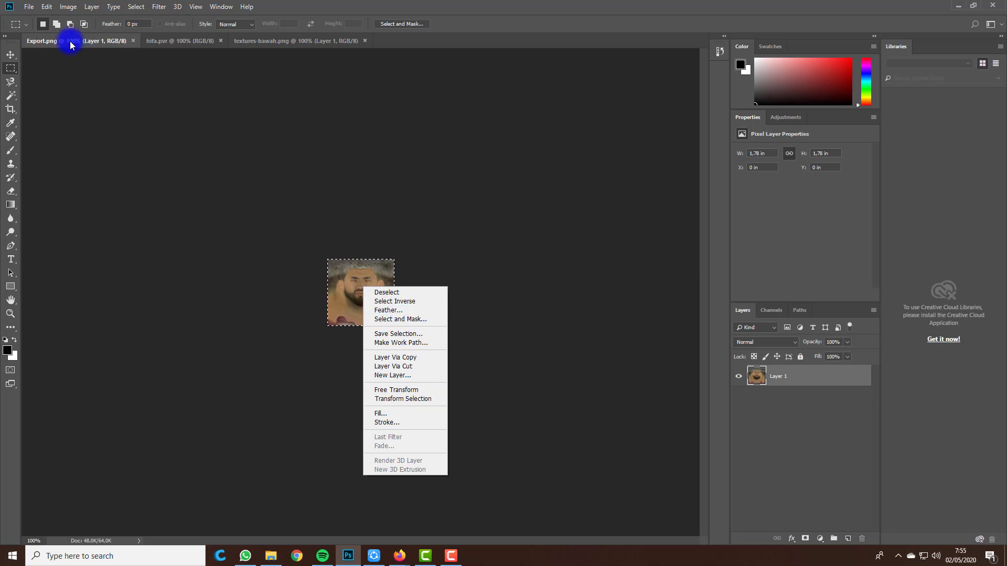
left_click(47, 6)
left_click(47, 6)
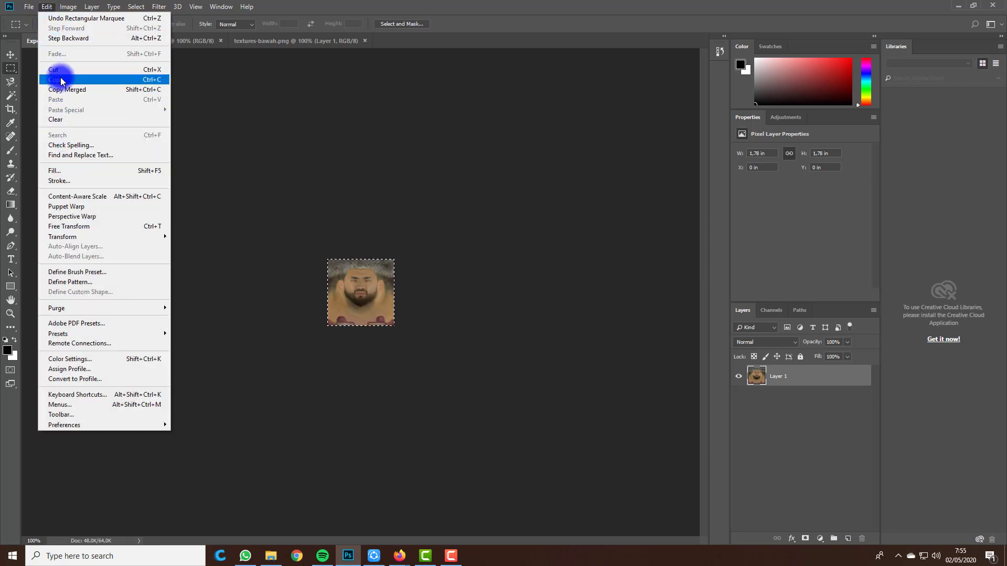
left_click(61, 80)
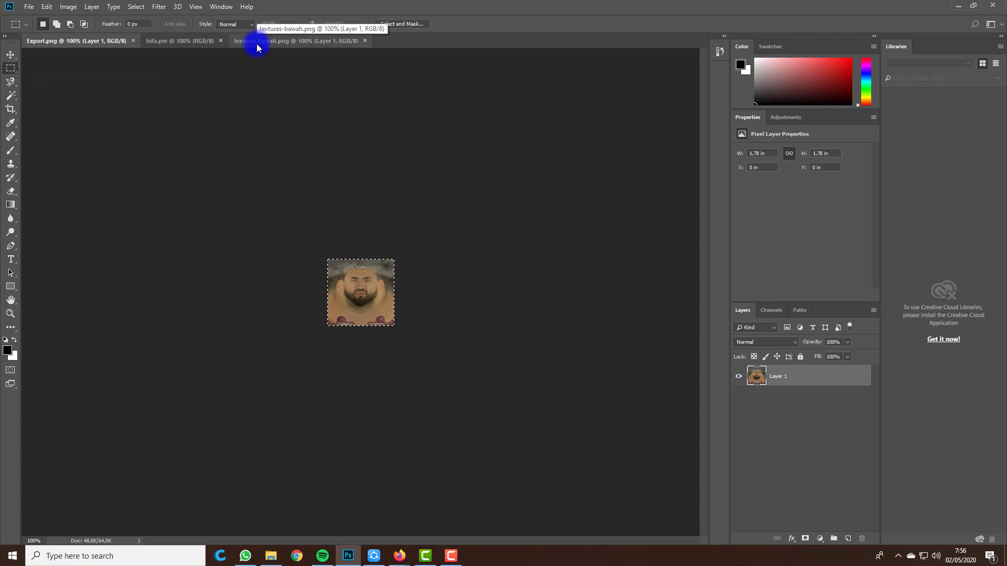
Paste the copied face image into hifa.pvr as a new layer above the background
left_click(204, 44)
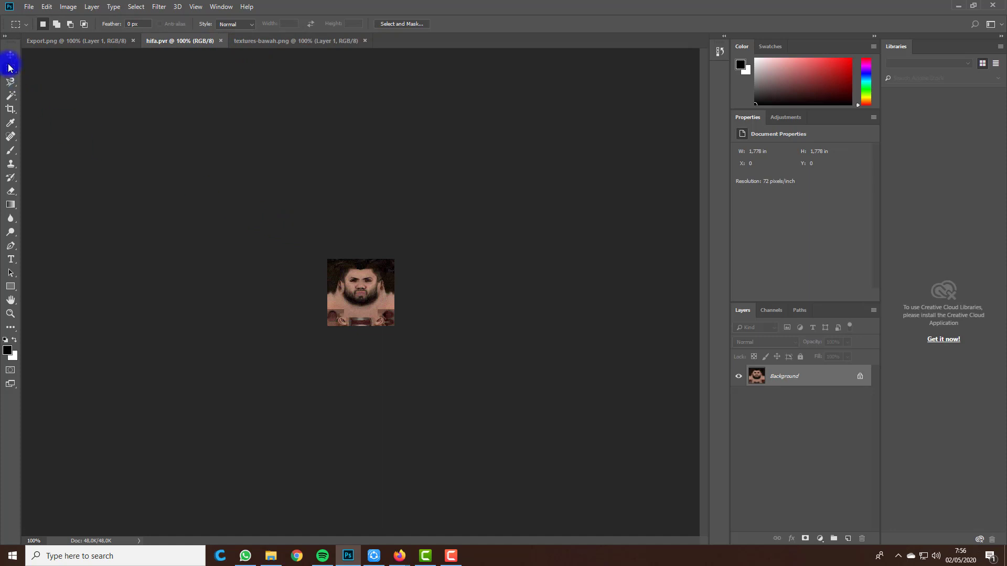
left_click(45, 11)
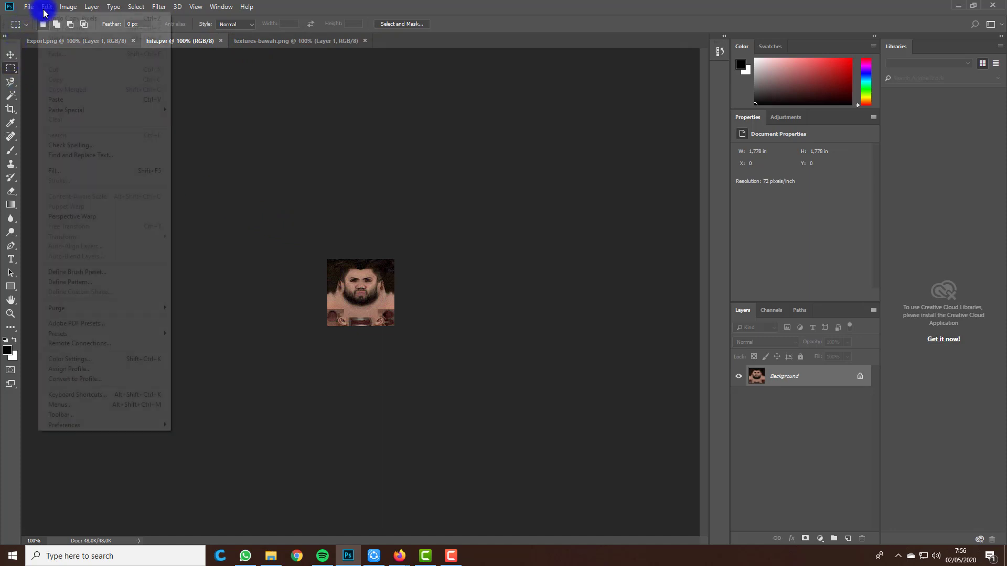
left_click(59, 99)
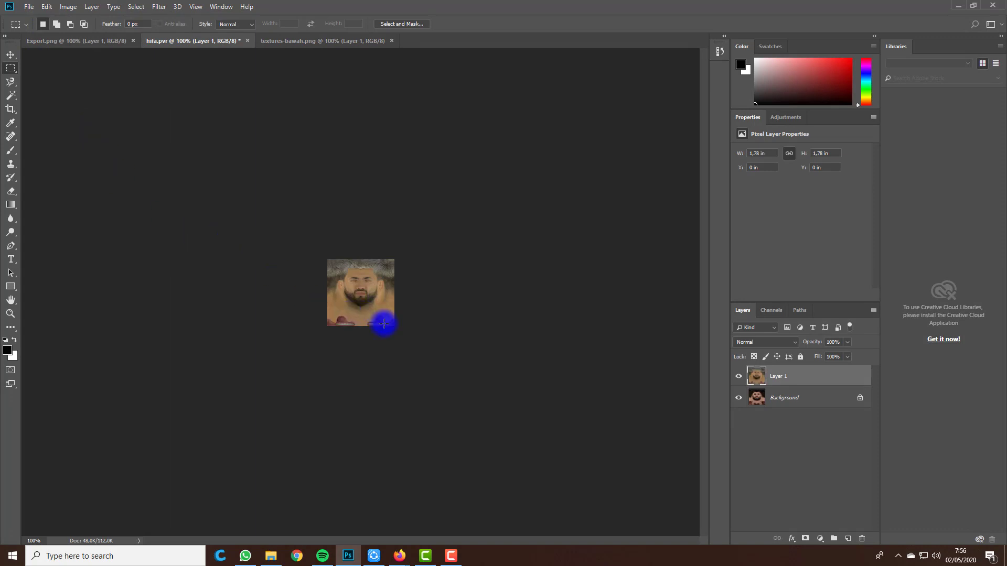
Select the whole canvas of textures-bawah.png with a rectangular marquee and copy its contents
left_click(321, 41)
left_click_drag(303, 235, 445, 394)
left_click(45, 9)
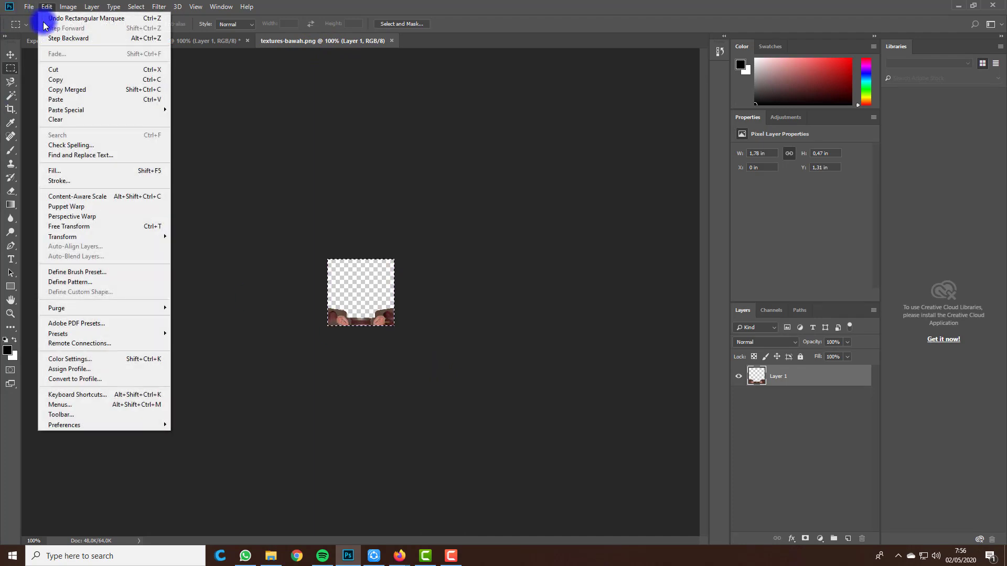
left_click(65, 79)
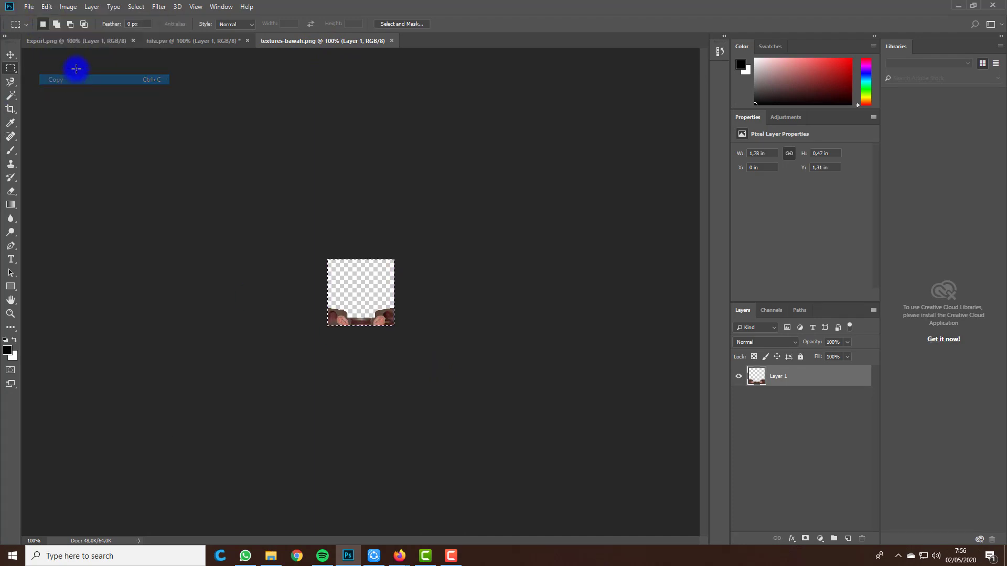
Paste the copied mouth and ear texture strip into Export.png and move it down to the image's lower edge
left_click(81, 40)
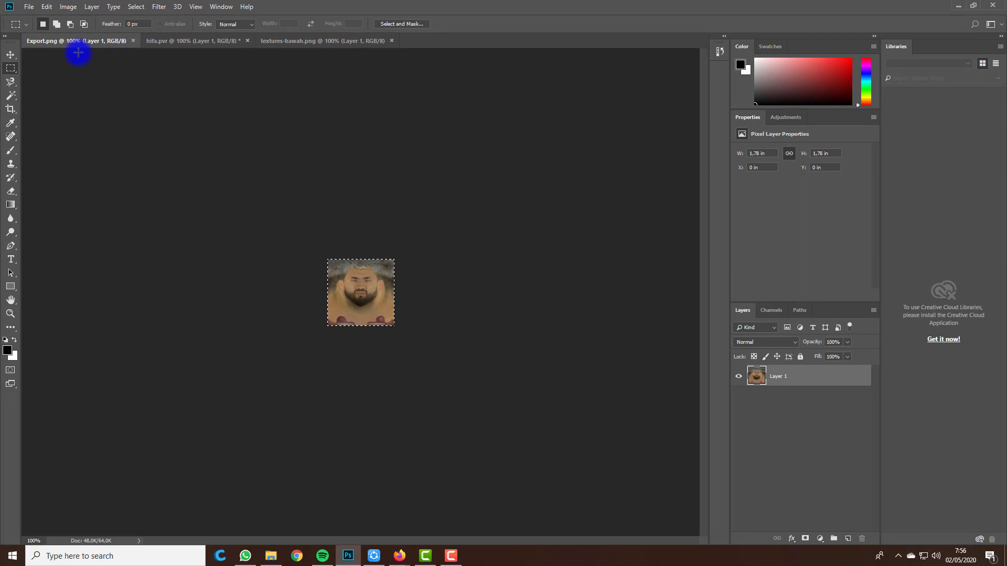
left_click(46, 7)
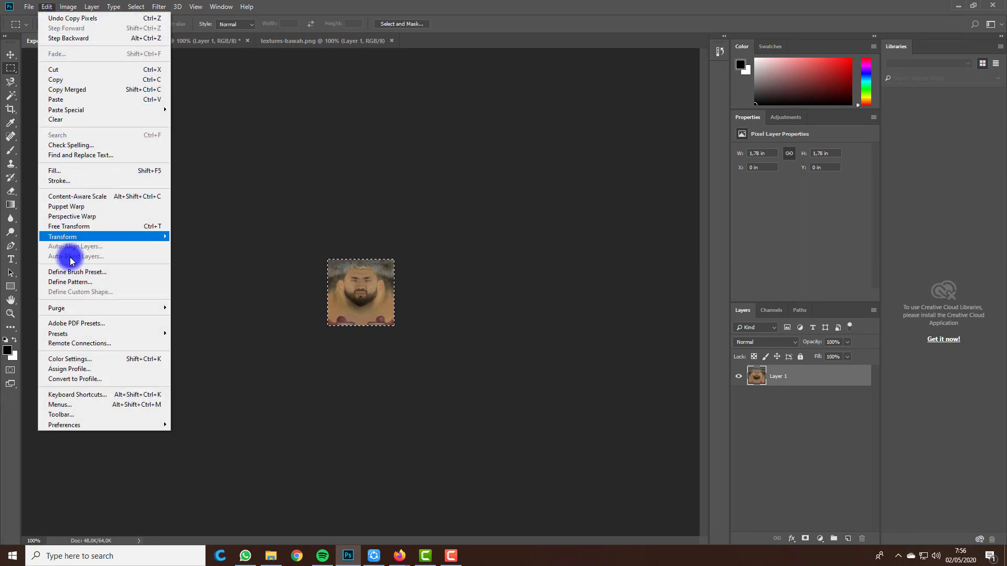
left_click(63, 100)
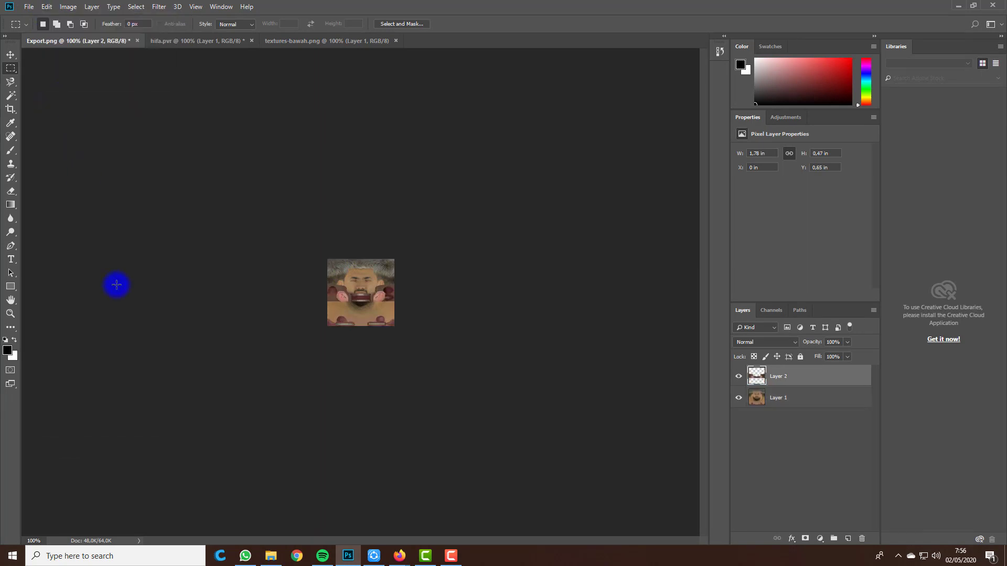
left_click(11, 55)
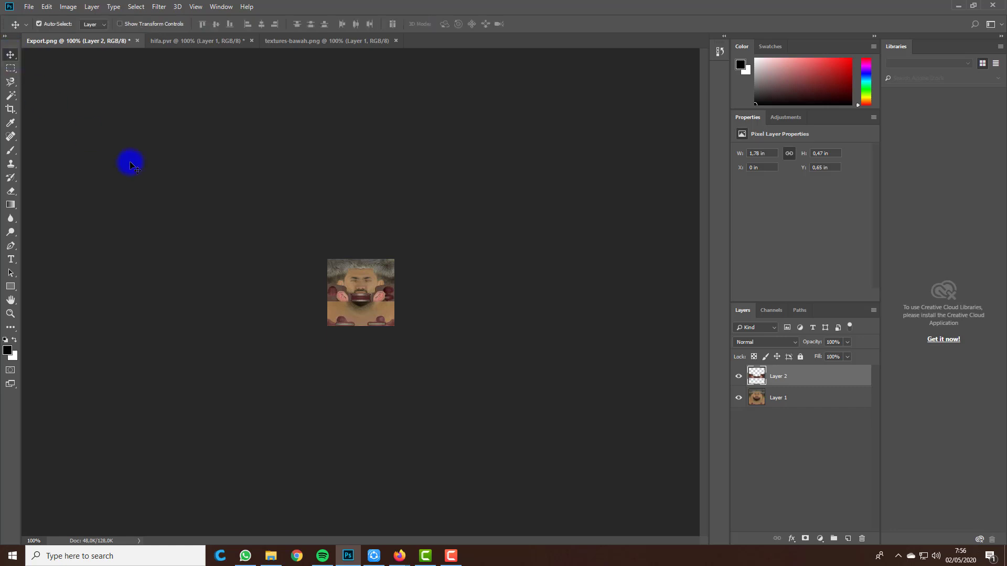
left_click_drag(273, 275, 369, 414)
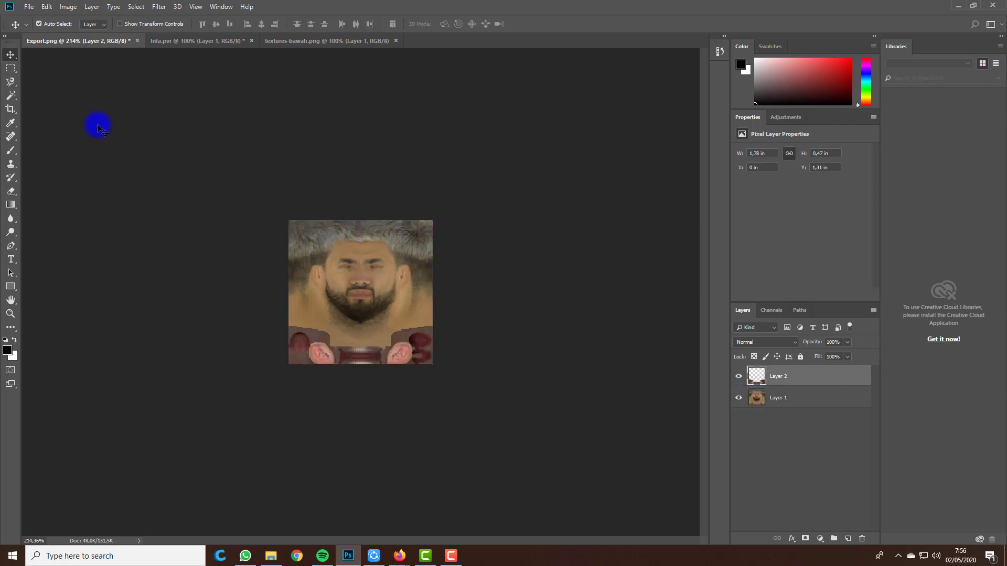
Paste the copied mouth and ear texture strip into hifa.pvr and move it down to the image's lower edge
scroll(192, 151, "down", 3)
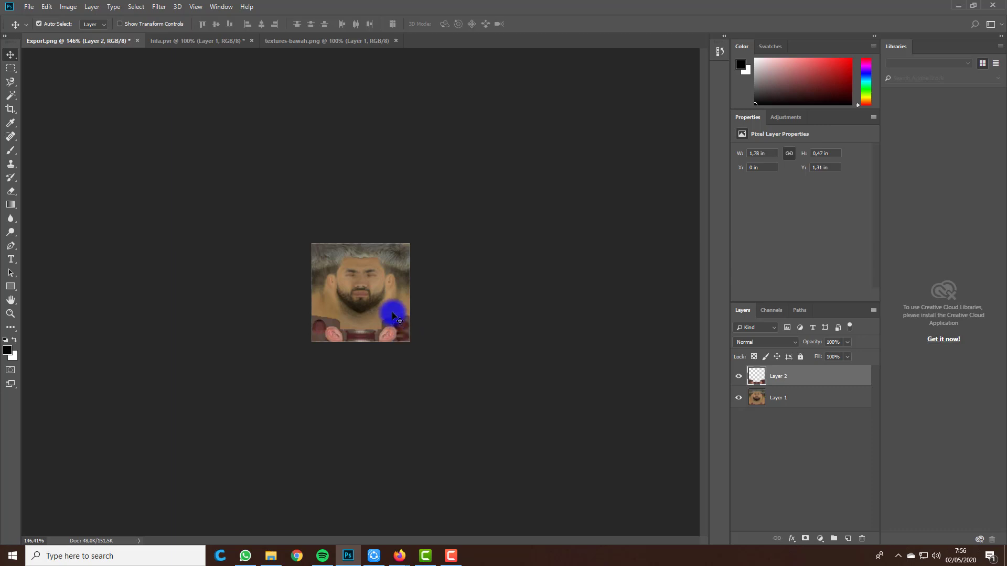
left_click(210, 40)
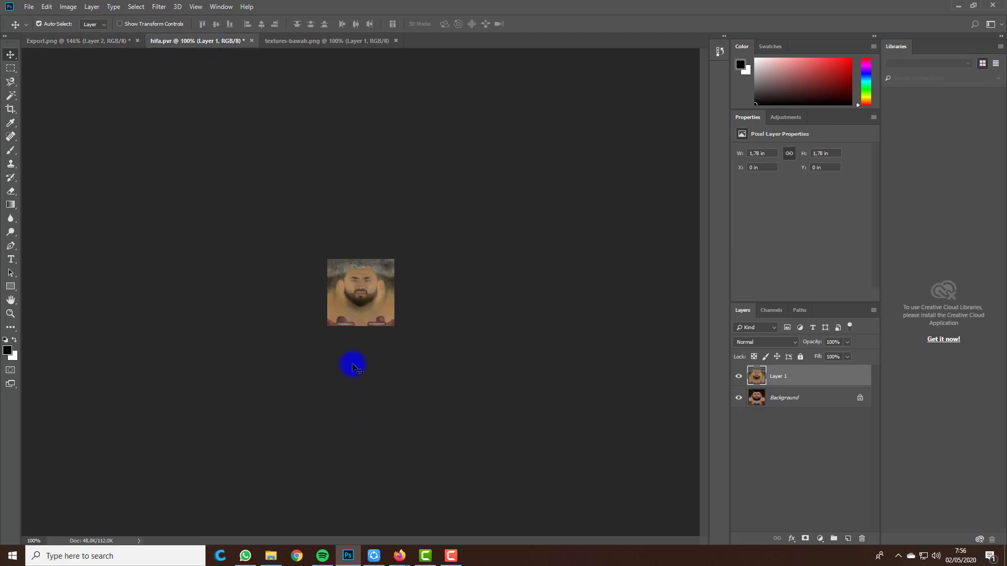
scroll(349, 332, "up", 5)
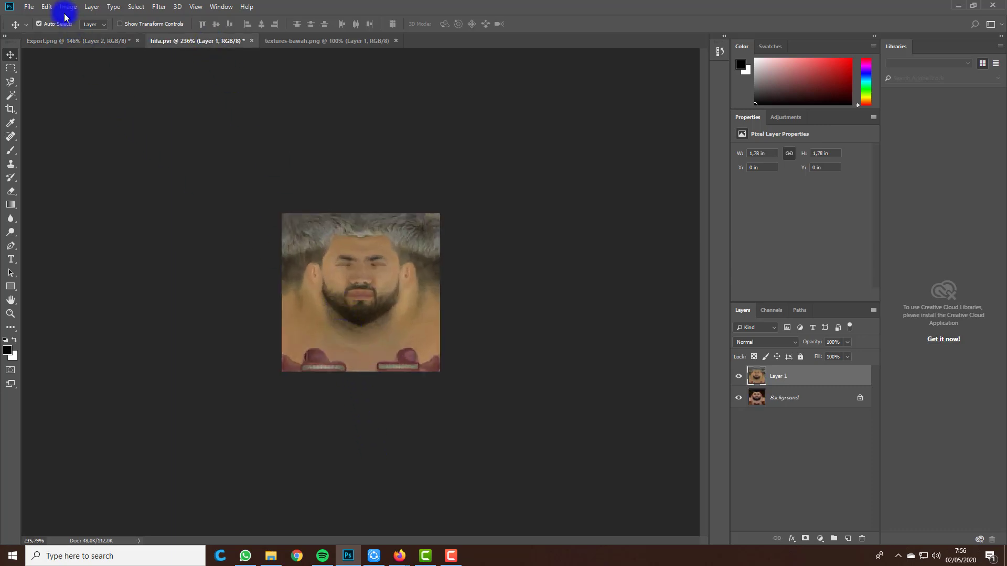
left_click(46, 7)
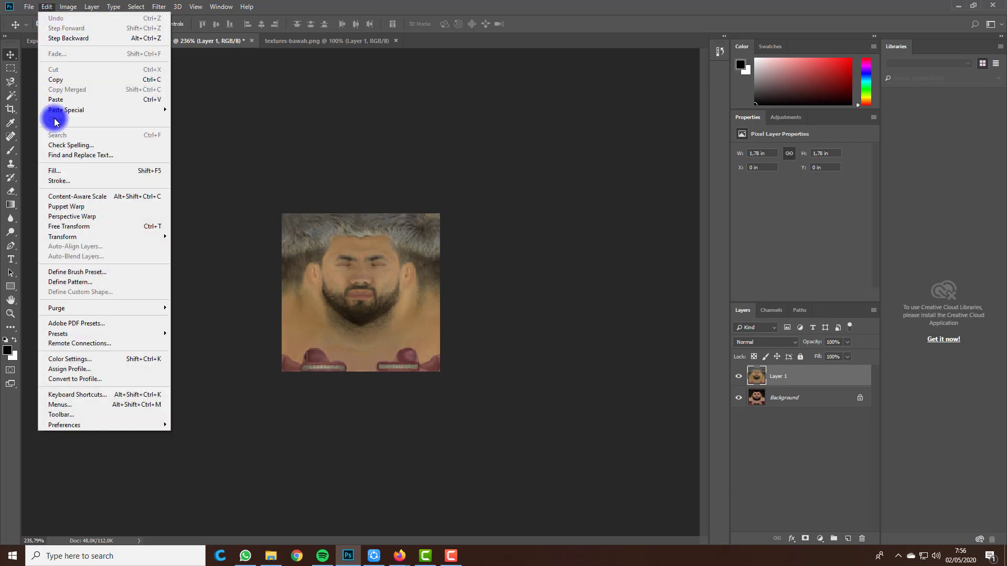
left_click(68, 99)
left_click_drag(421, 309, 418, 356)
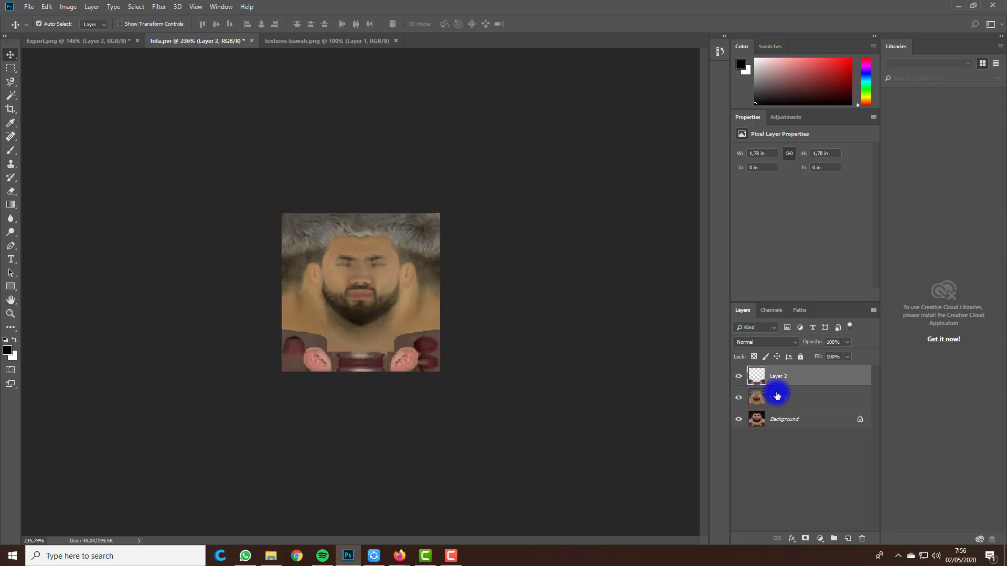
Merge the pasted strip layer down into the face layer in hifa.pvr
left_click_drag(776, 394, 772, 371)
left_click(772, 371)
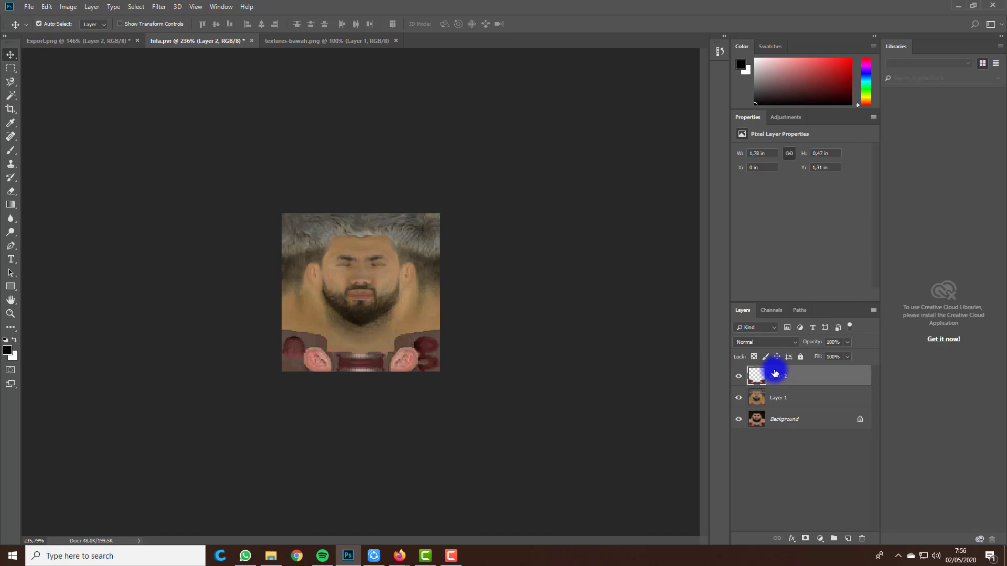
left_click(789, 399)
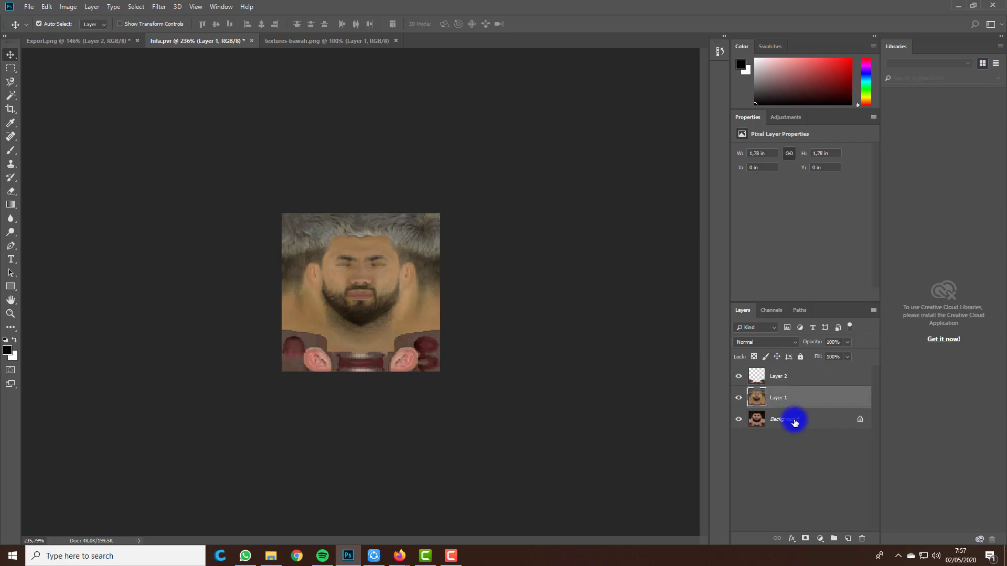
left_click(795, 422)
left_click(788, 396)
left_click(791, 419)
left_click(777, 374)
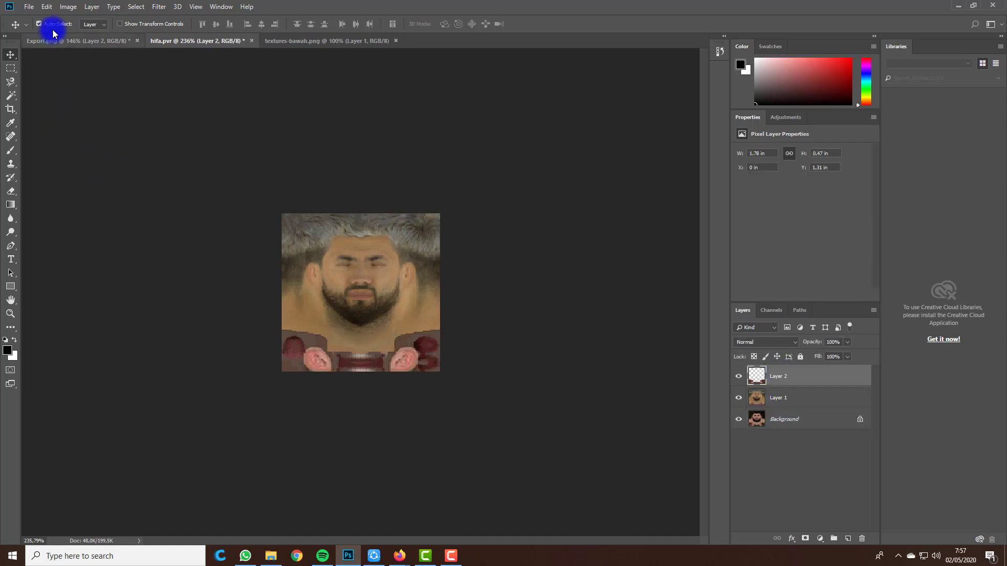
left_click(68, 7)
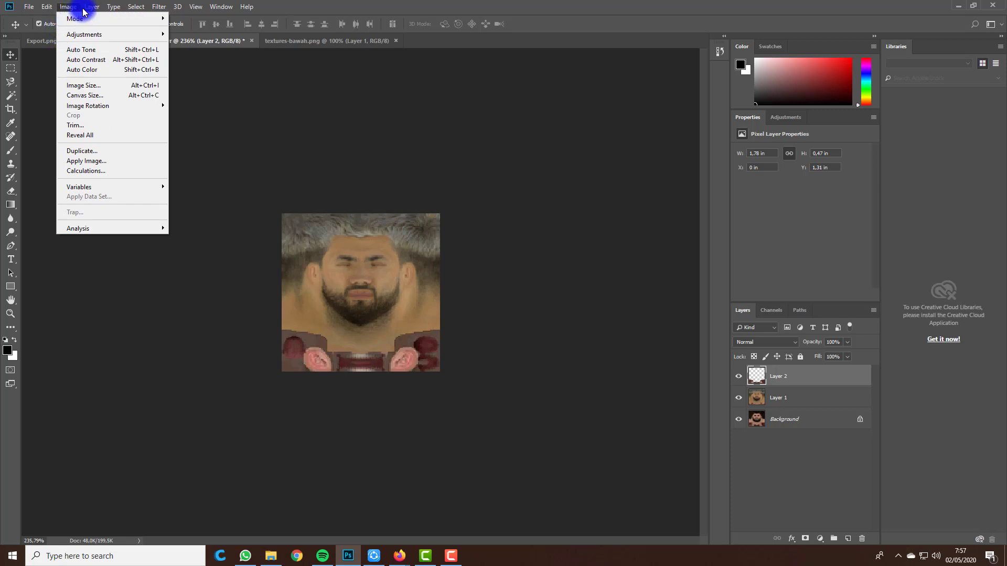
mouse_move(90, 11)
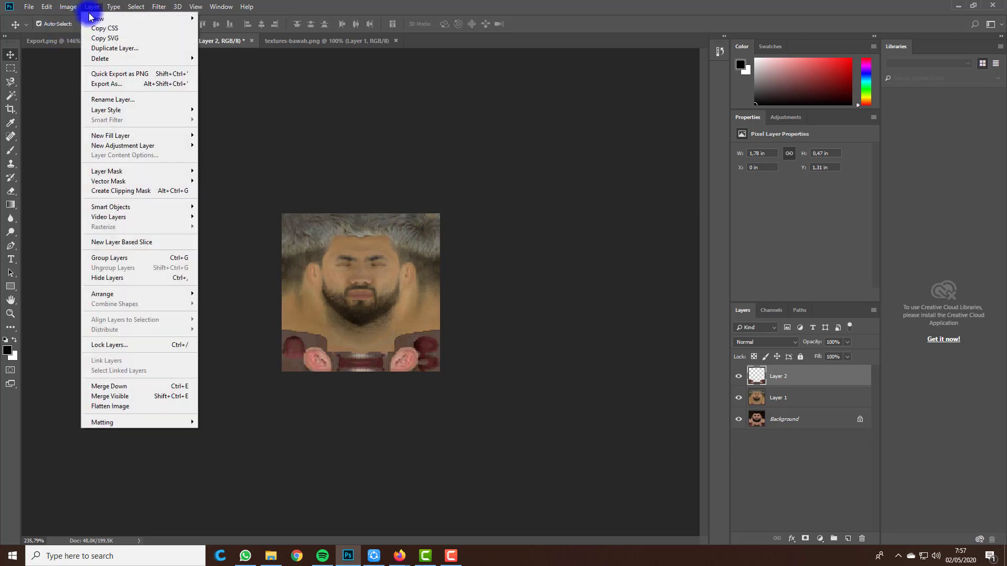
left_click(161, 388)
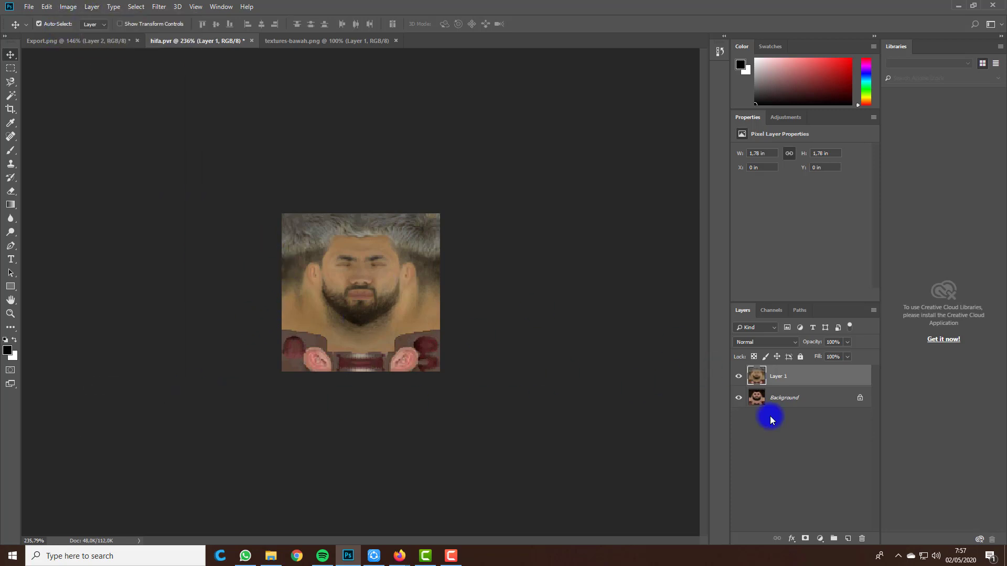
Try to unlock the Background layer of hifa.pvr to make it a regular layer
left_click(826, 396)
left_click(861, 398)
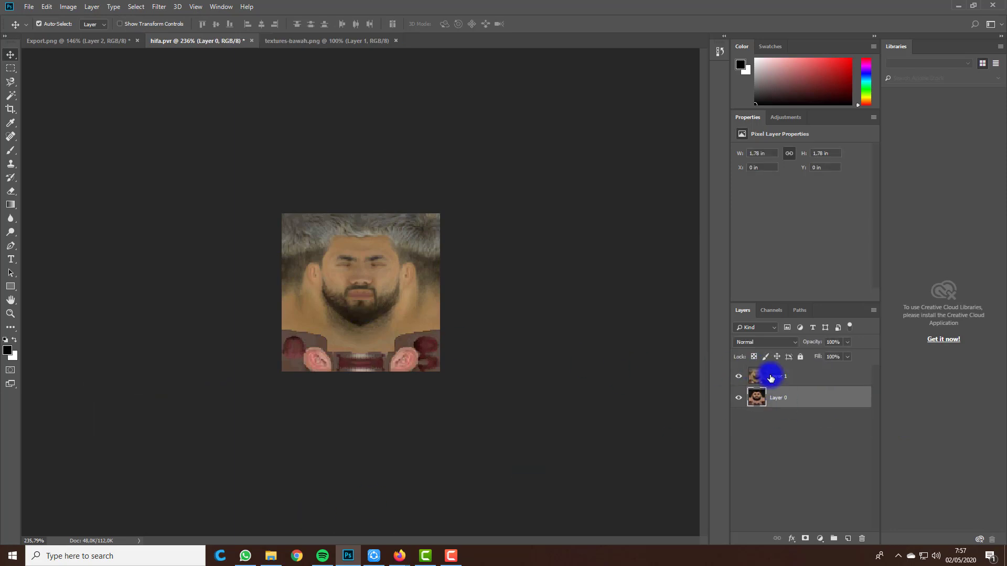
left_click(771, 379)
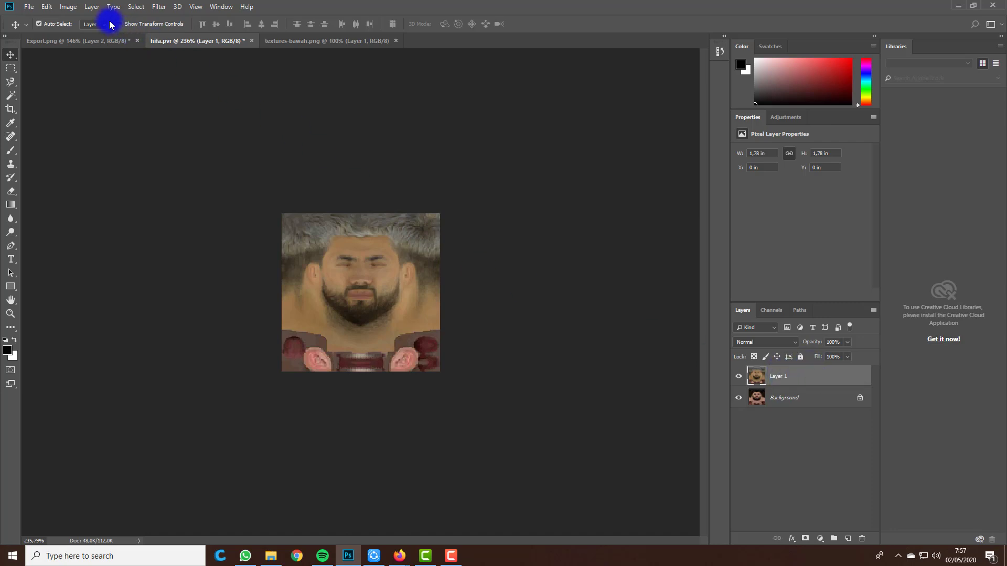
Merge the combined face layer down into the Background layer of hifa.pvr
left_click(47, 7)
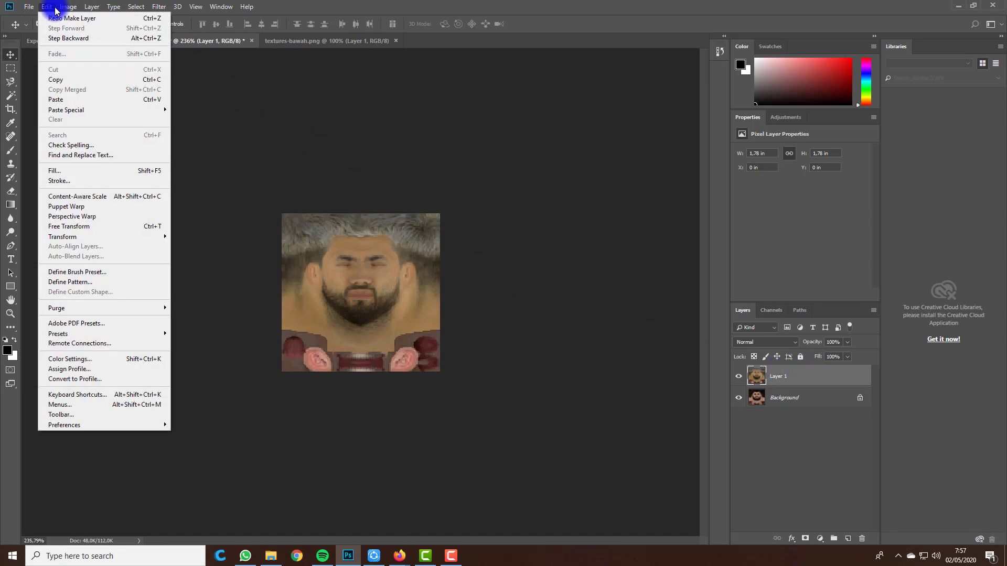
mouse_move(68, 7)
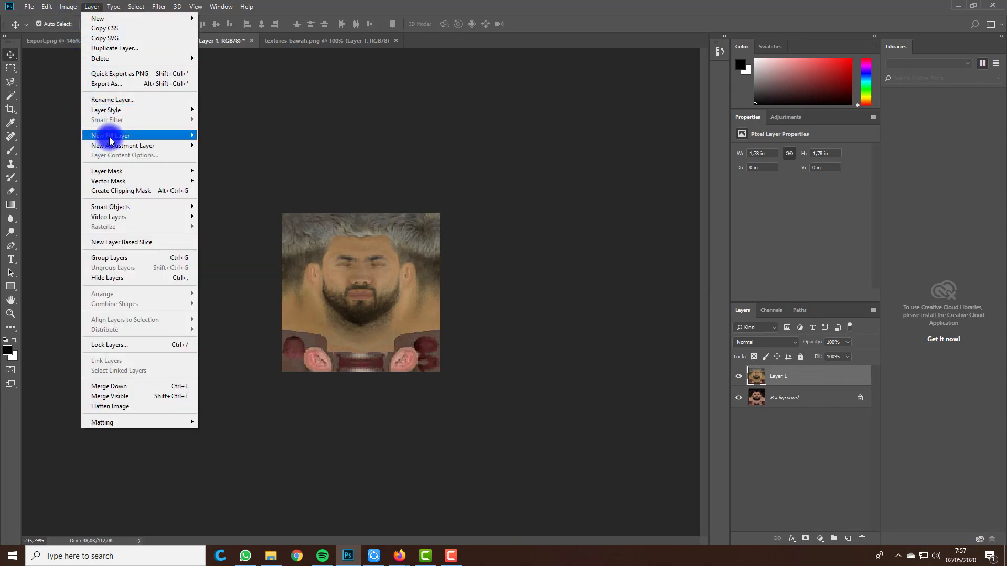
left_click(142, 388)
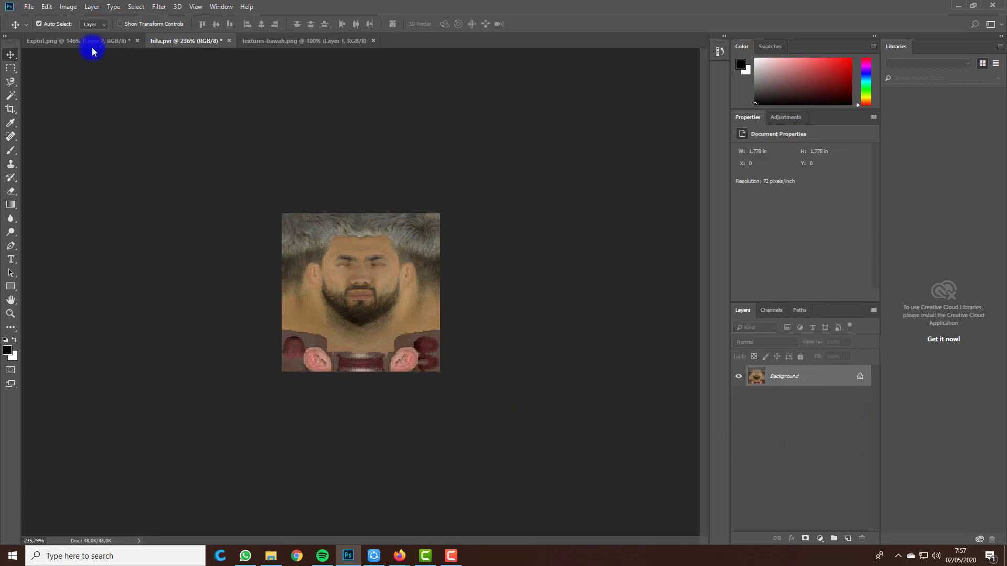
Save hifa.pvr as a PVR texture with ETC format, OpenGL ES 1.x and 6 levels of MIP-maps
left_click(29, 6)
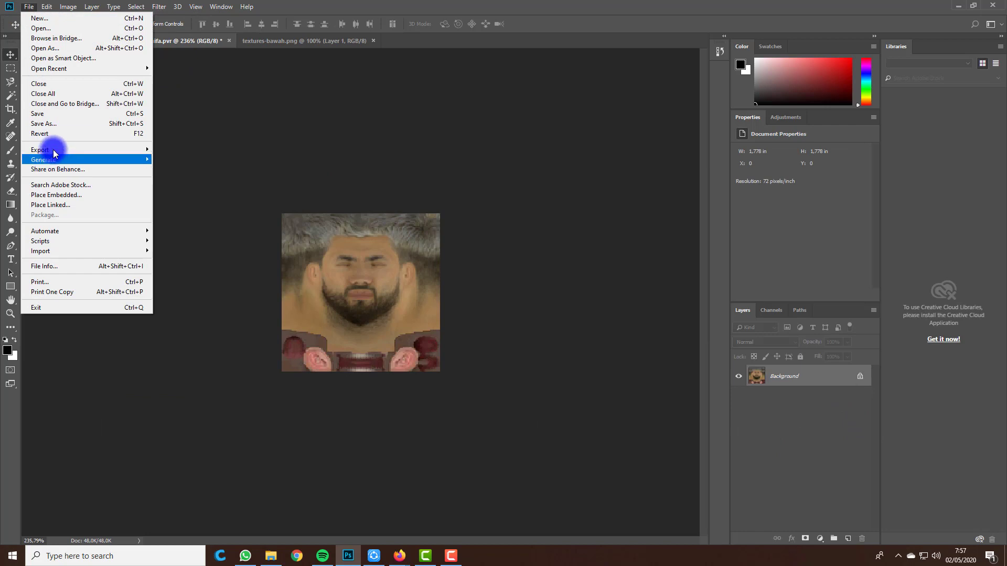
left_click(52, 116)
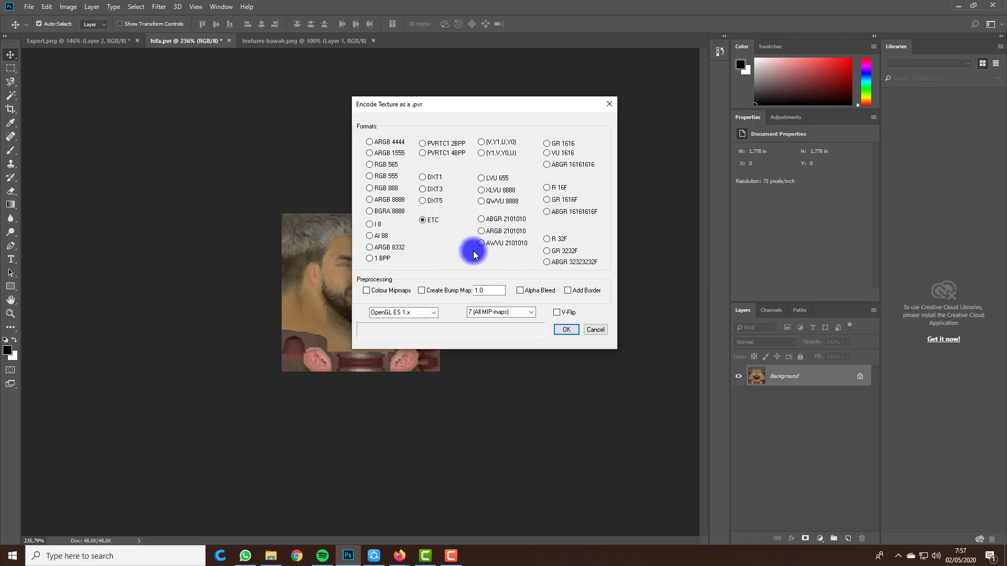
left_click(532, 313)
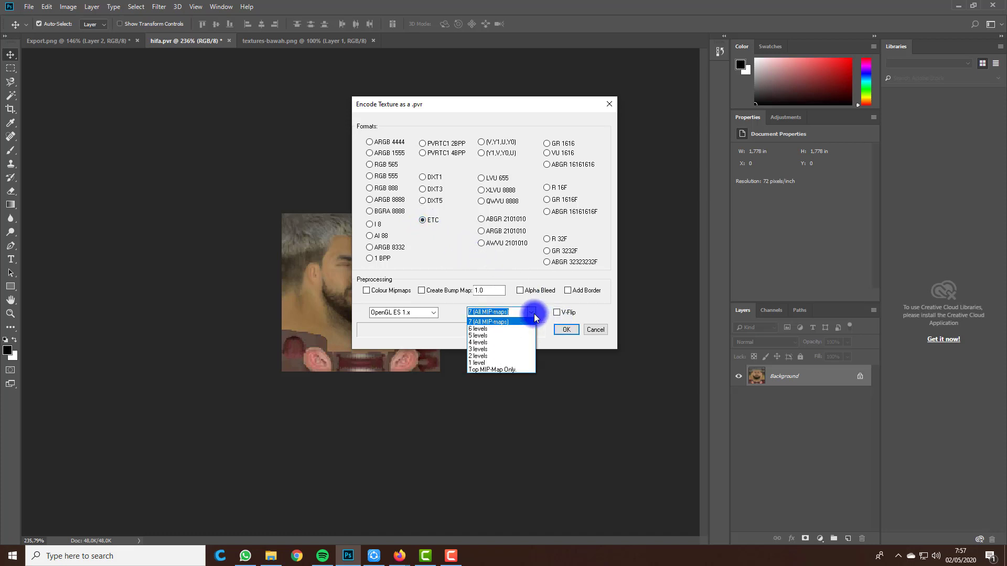
left_click(535, 317)
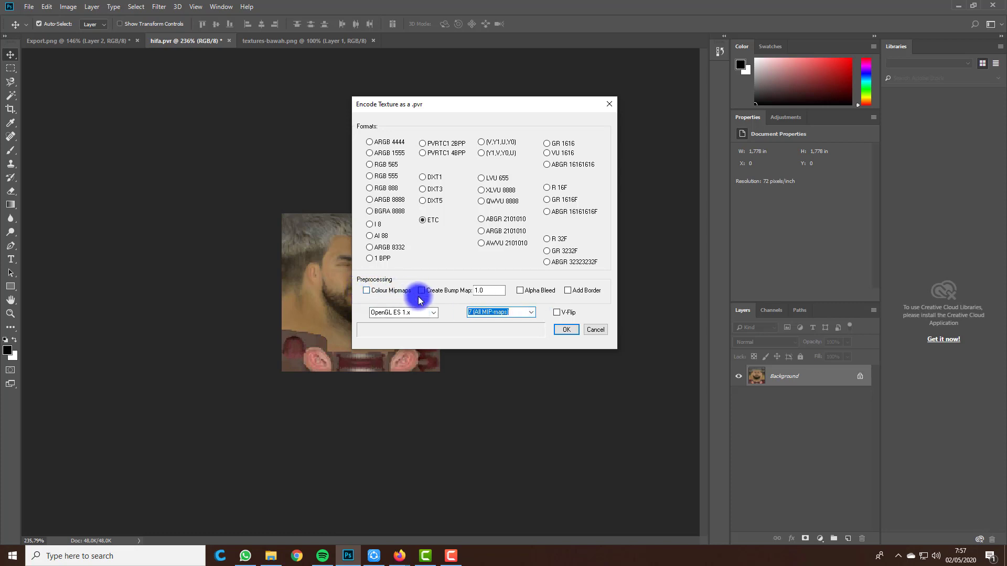
left_click(433, 313)
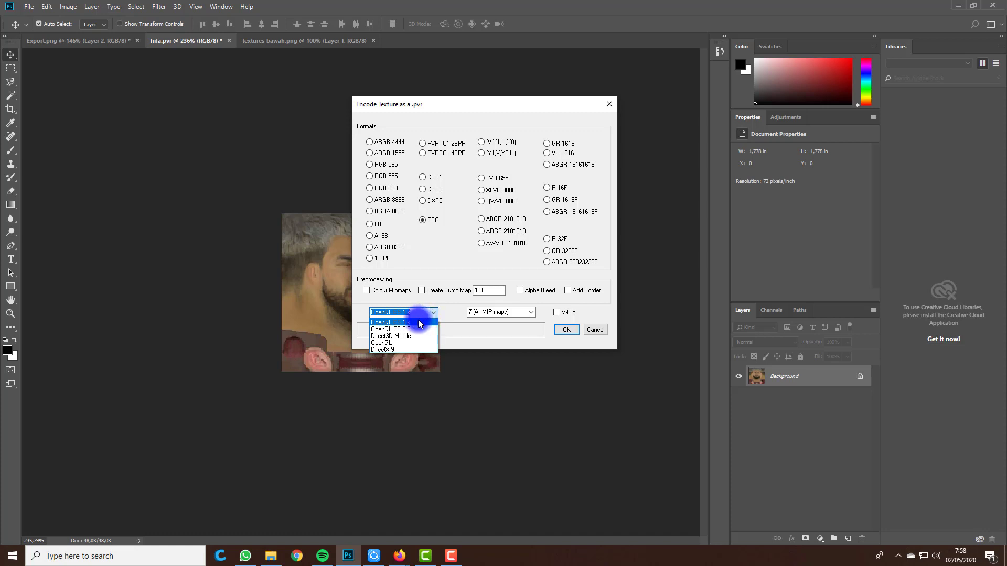
left_click(420, 323)
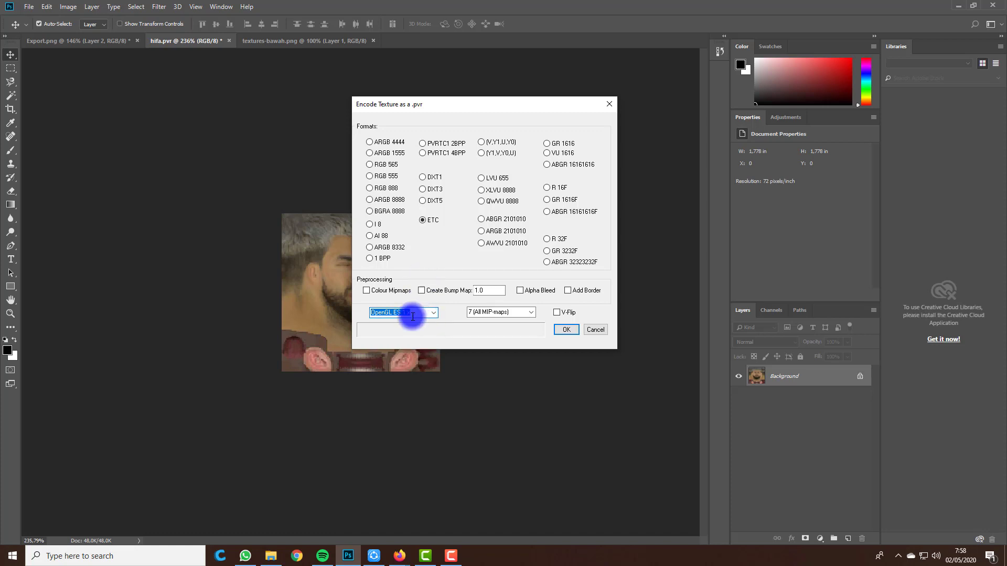
left_click(525, 313)
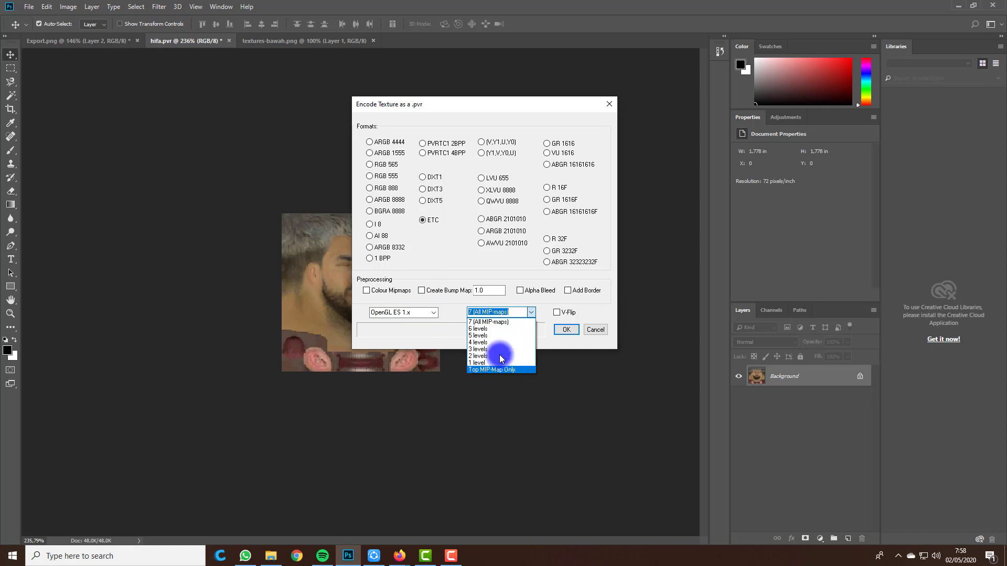
left_click(488, 329)
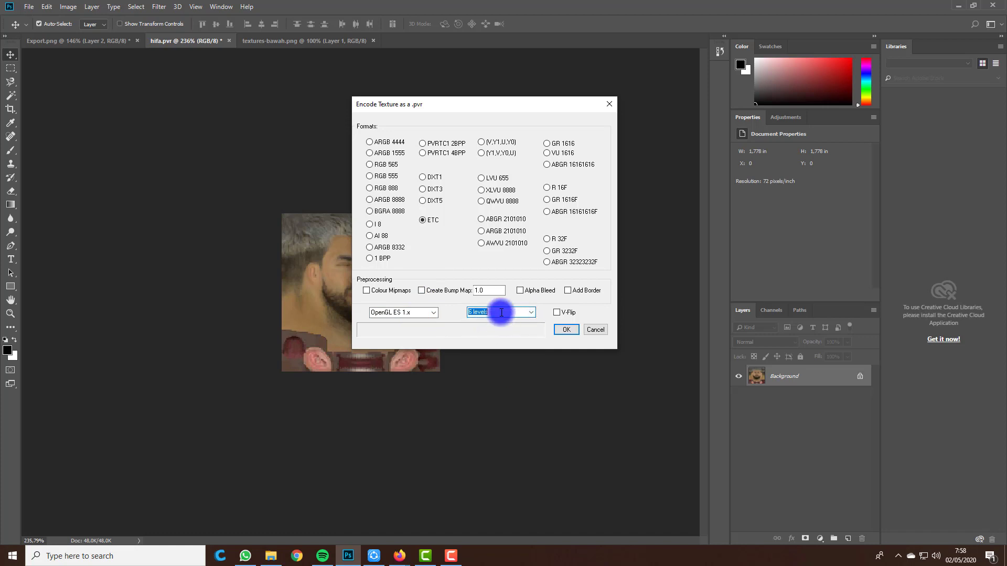
left_click(565, 330)
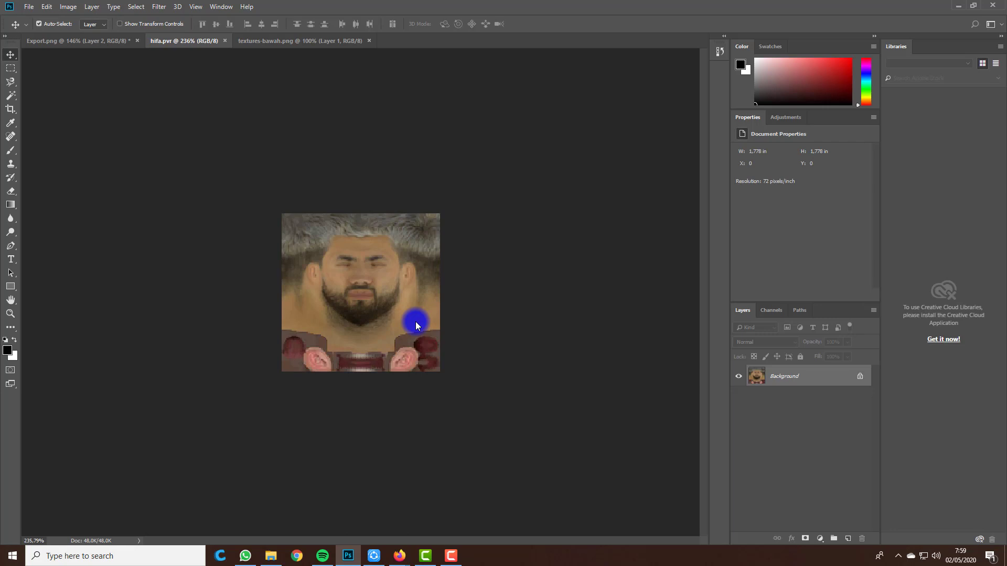
Close the hifa.pvr and textures-bawah.png documents, leaving Export.png open
left_click(29, 7)
left_click(310, 112)
left_click(227, 41)
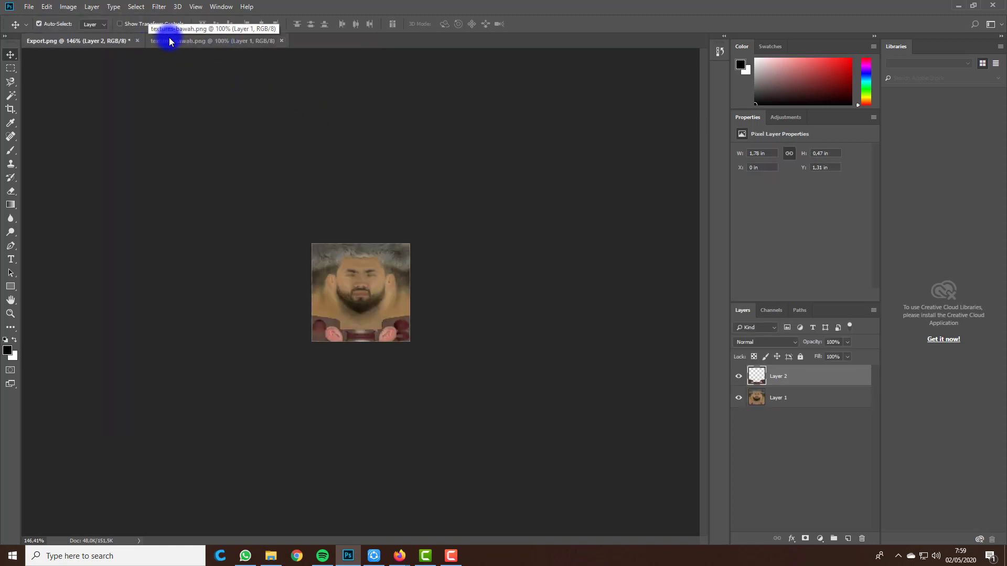
left_click(169, 41)
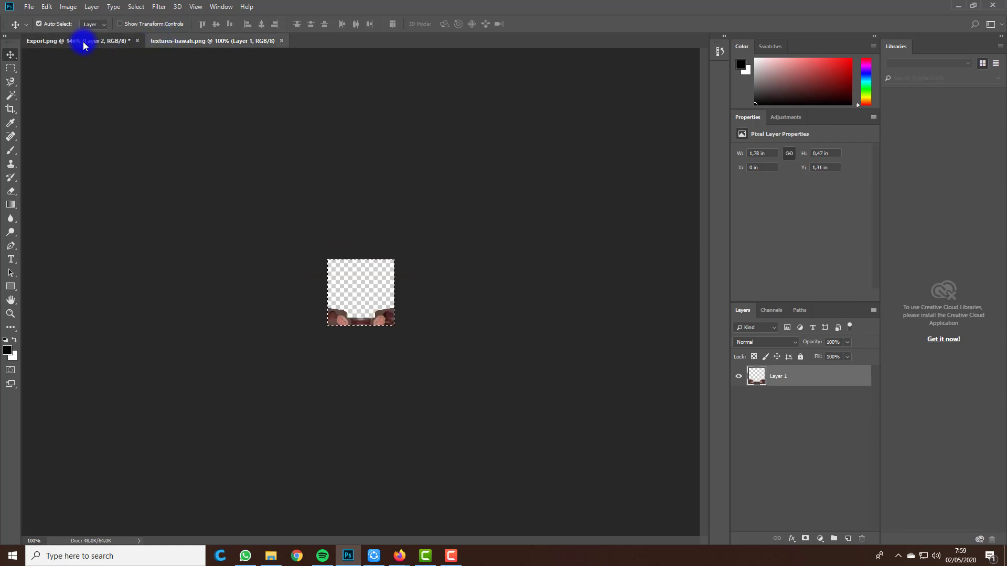
left_click(83, 40)
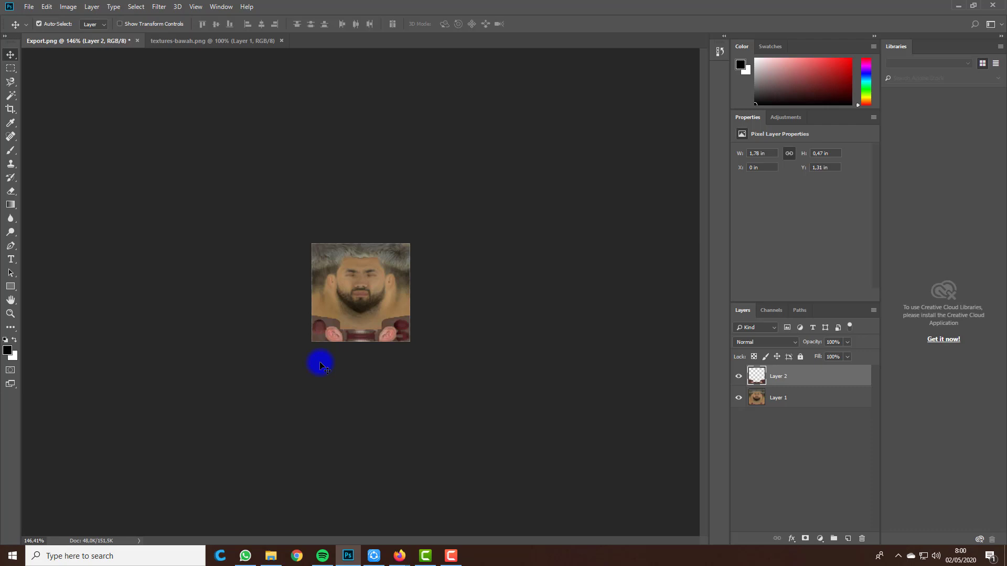
left_click(167, 44)
left_click(281, 41)
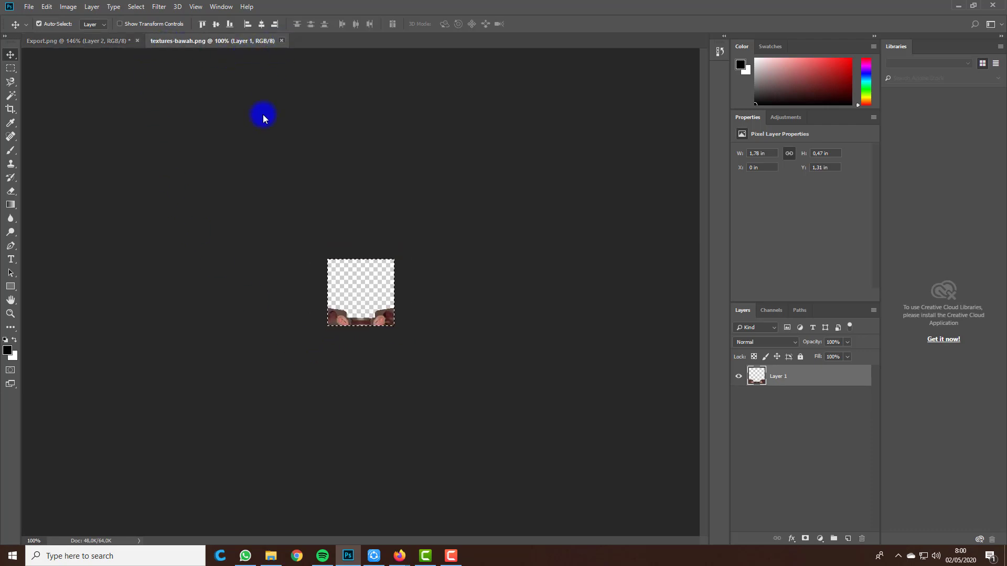
Reopen the saved hifa.pvr from the FIFA BLUE KARE folder to check the new face texture
left_click(271, 555)
left_click(523, 224)
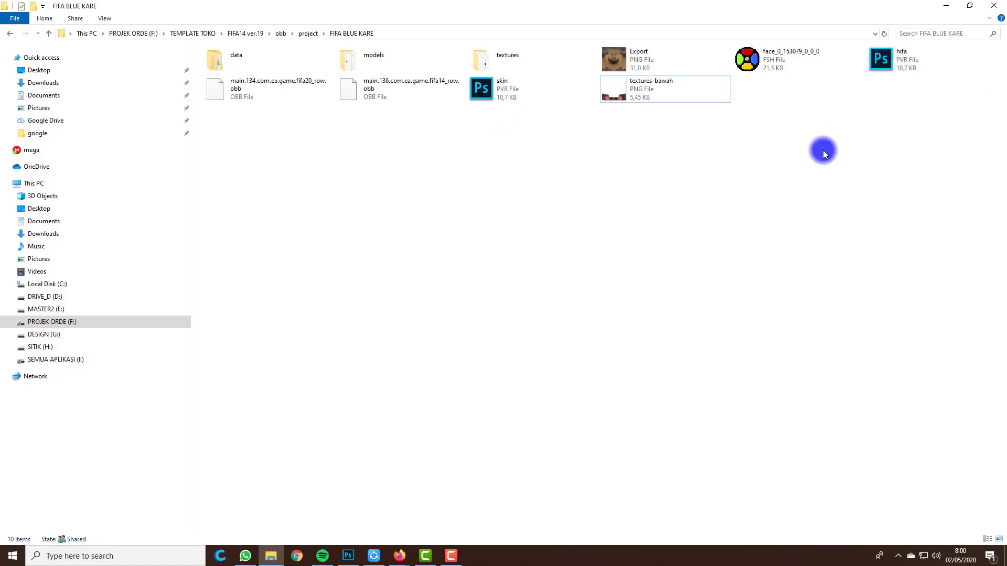
double_click(886, 60)
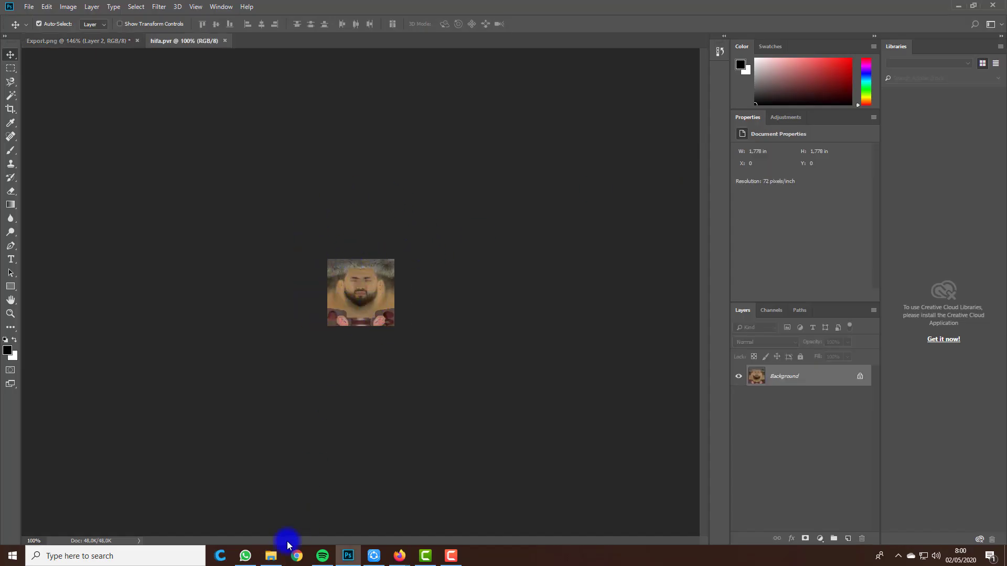
Return to File Explorer, go to the textures folder and launch quickbms
left_click(276, 559)
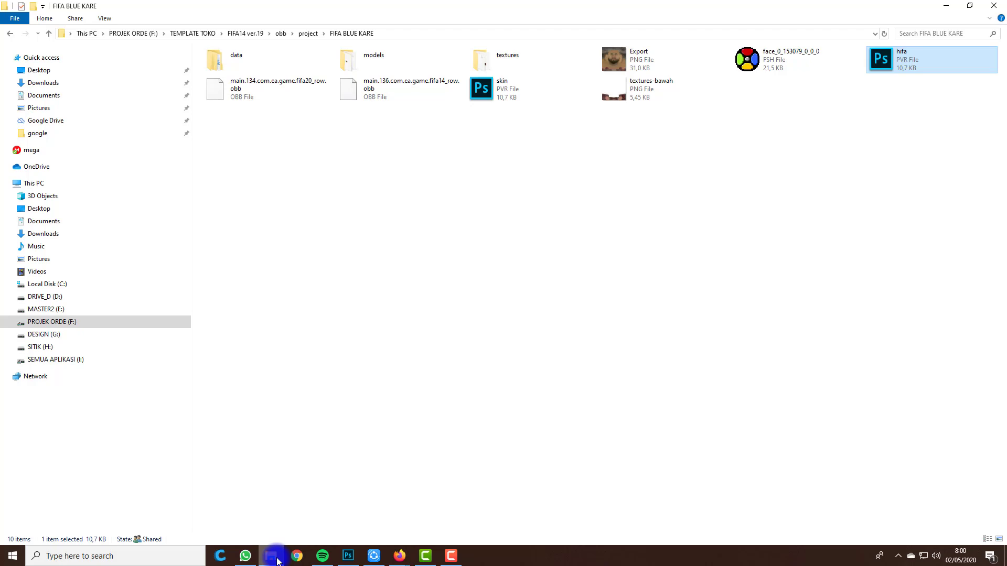
left_click(470, 290)
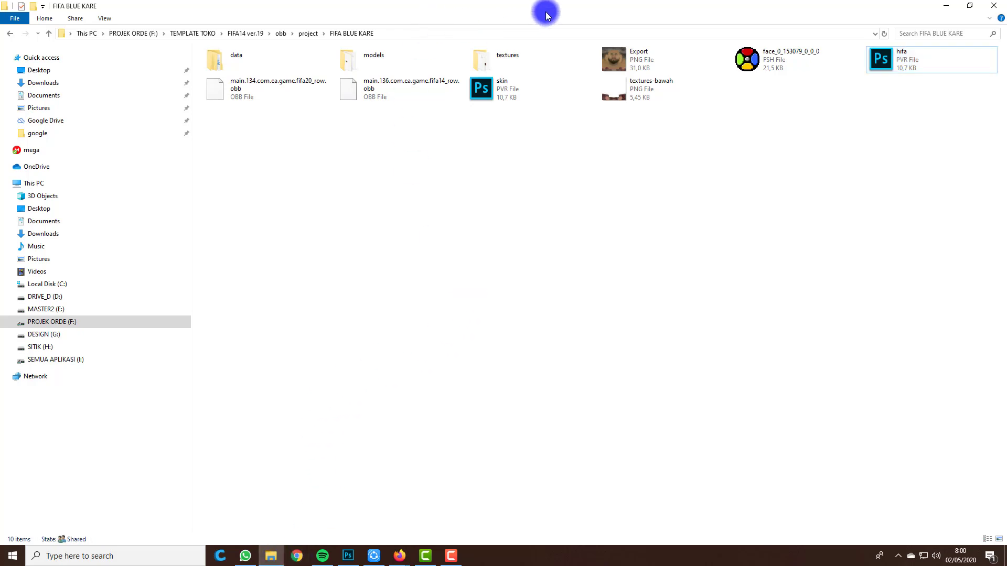
double_click(535, 58)
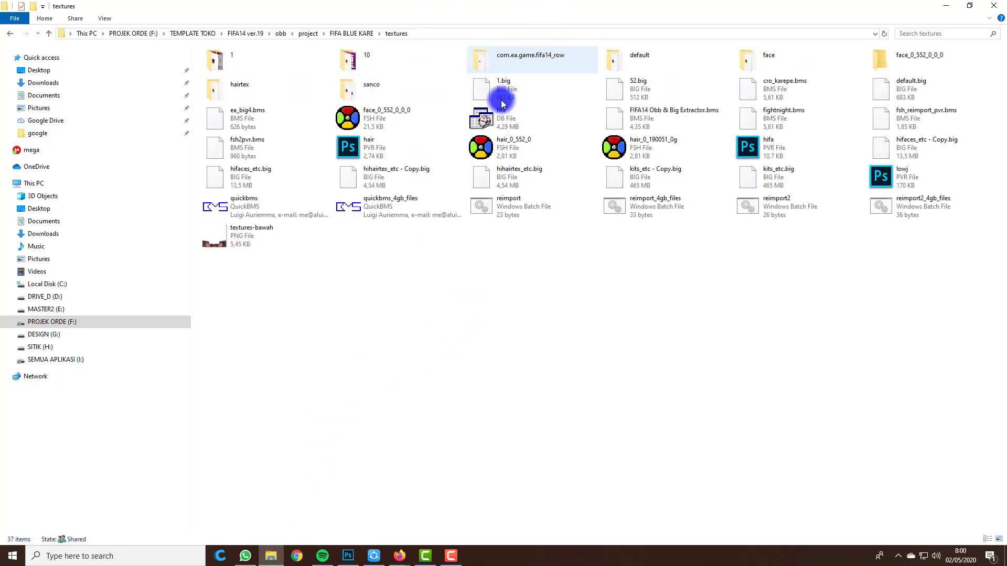
left_click(262, 204)
double_click(262, 204)
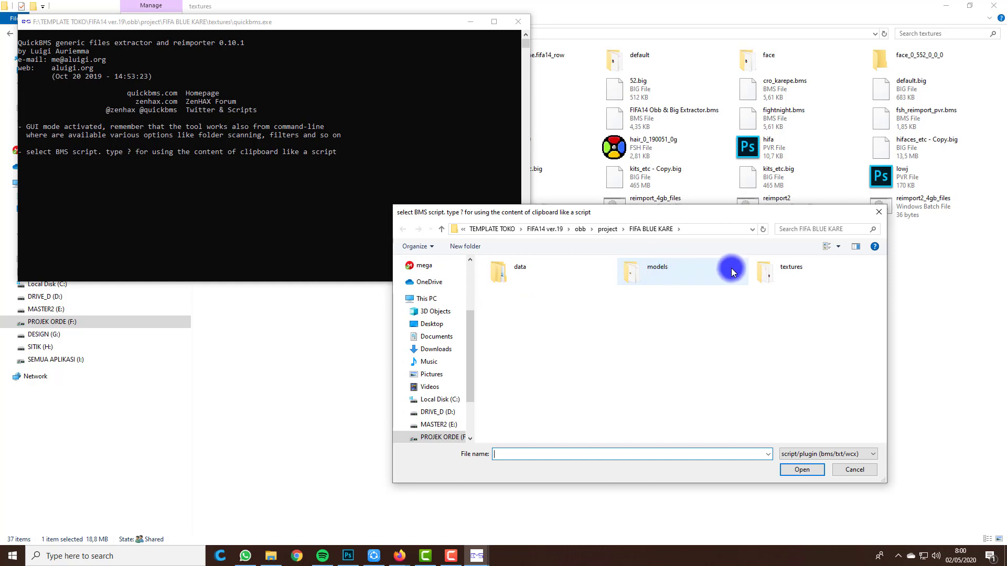
Run the fsh_reimport_pvr.bms script on face_0_153079_0_0_0.fsh with FIFA BLUE KARE as the output folder, then close QuickBMS
double_click(786, 273)
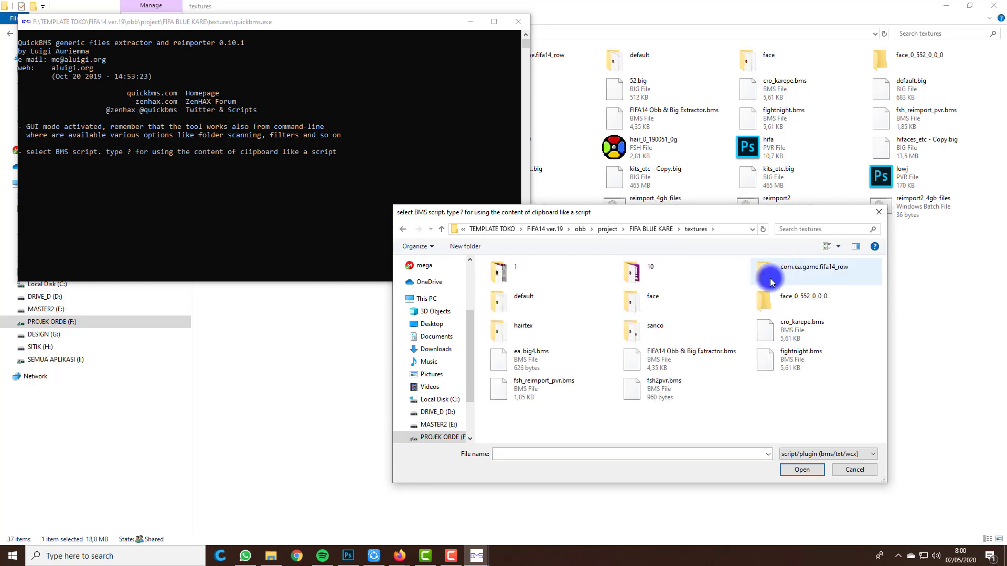
double_click(565, 387)
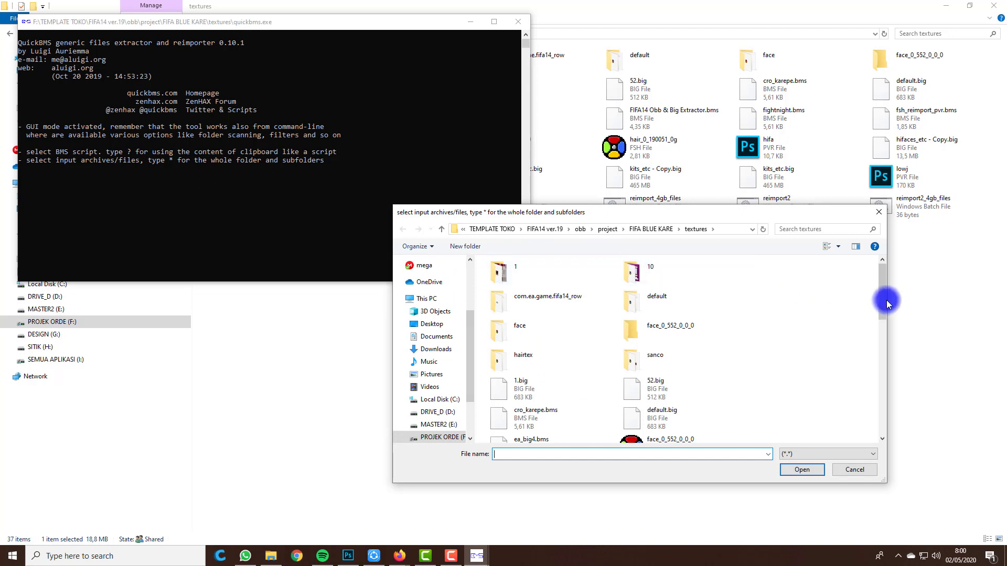
left_click_drag(882, 300, 882, 333)
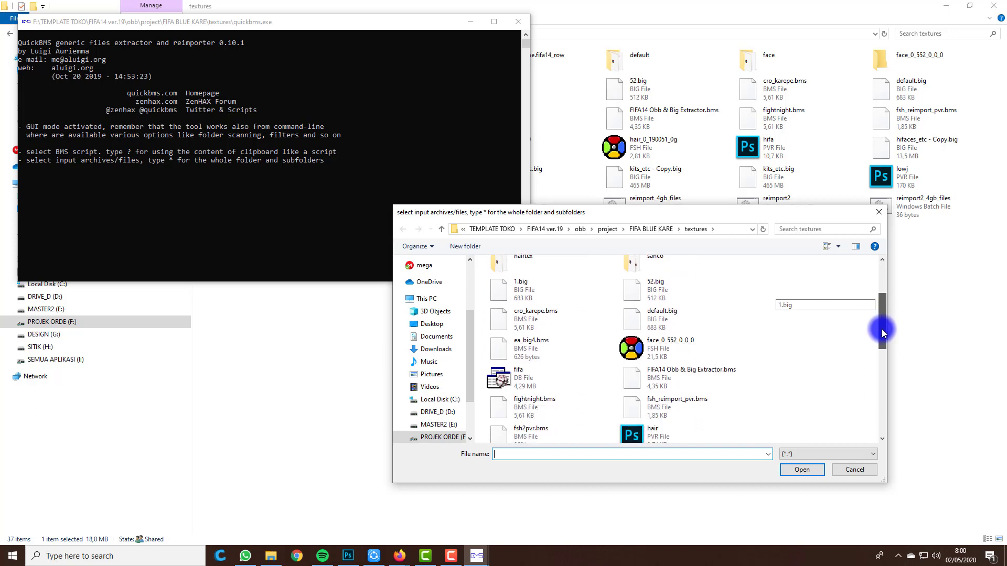
left_click_drag(882, 329, 883, 284)
left_click(643, 232)
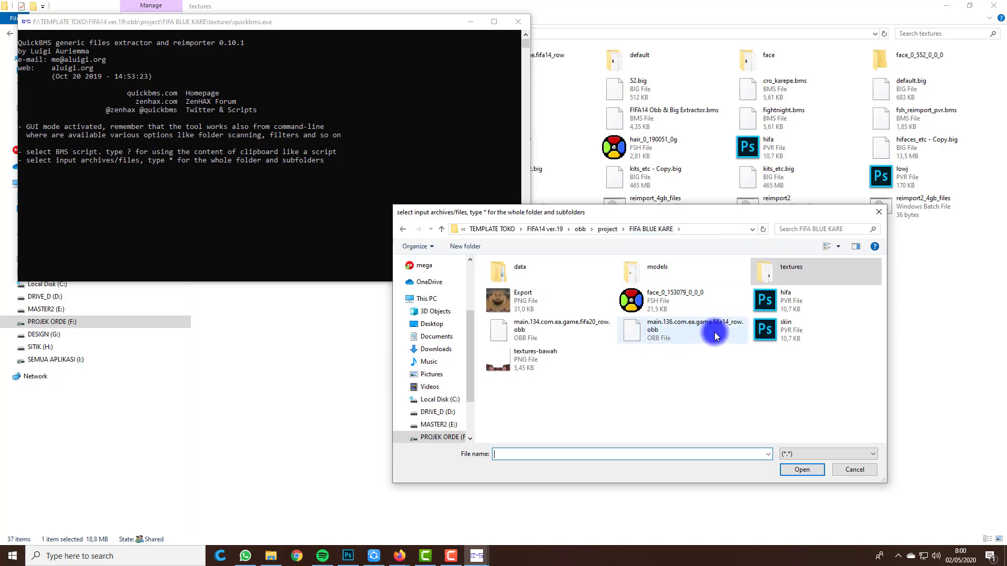
double_click(662, 301)
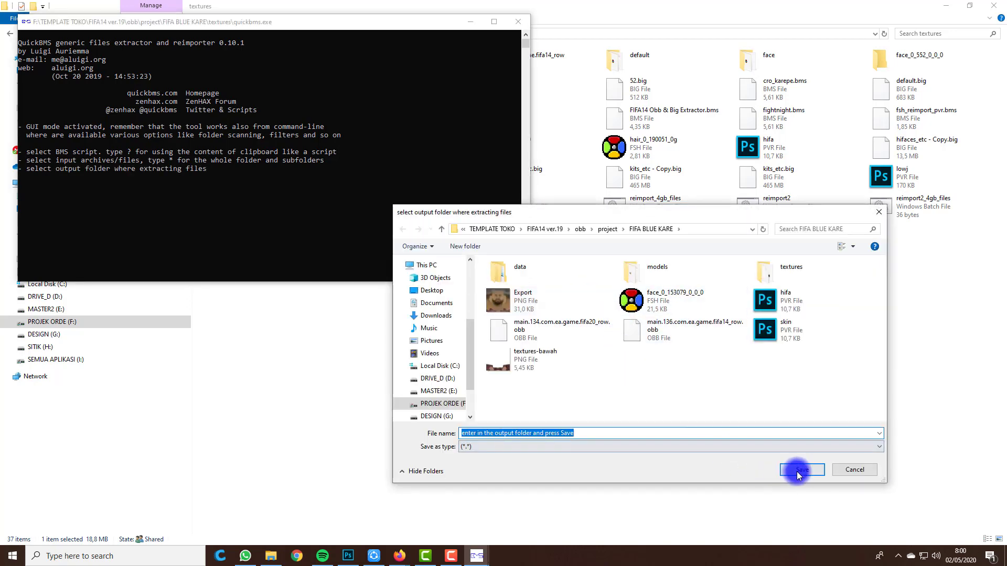
left_click(798, 470)
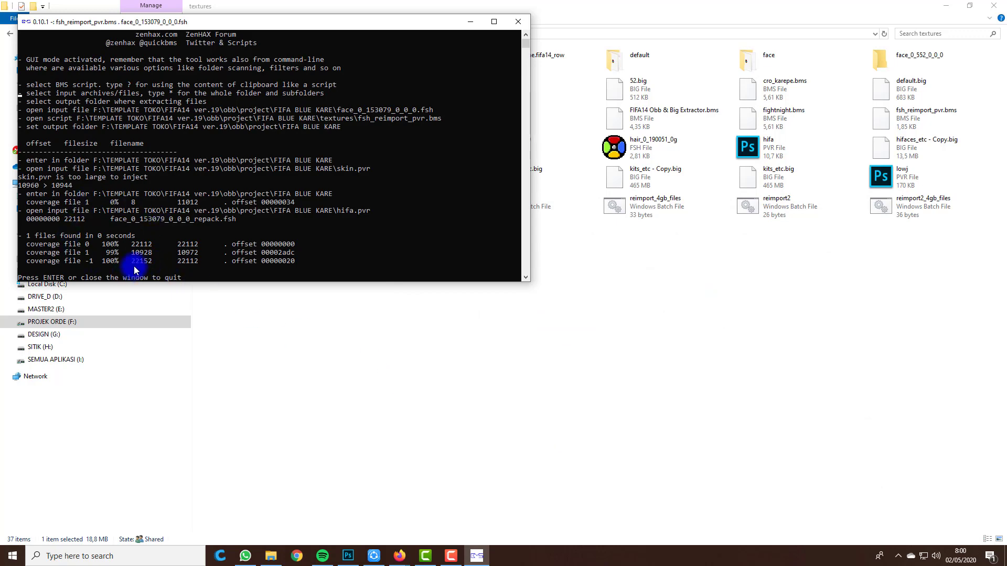
key("Return")
left_click(547, 298)
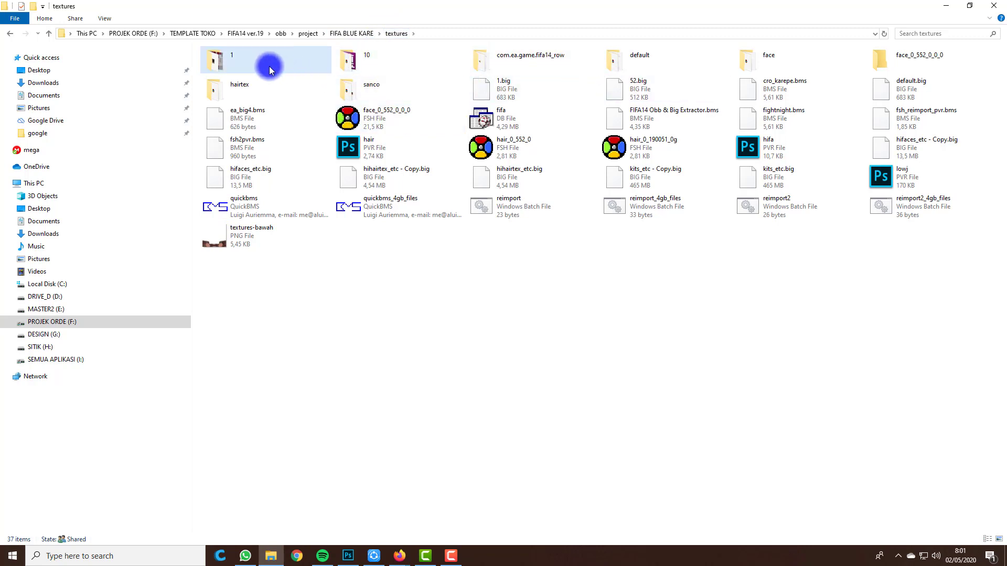
Copy hifaces_etc.big from the textures folder inside com.ea.game.fifa14_row into the FIFA BLUE KARE folder
left_click(544, 62)
double_click(544, 58)
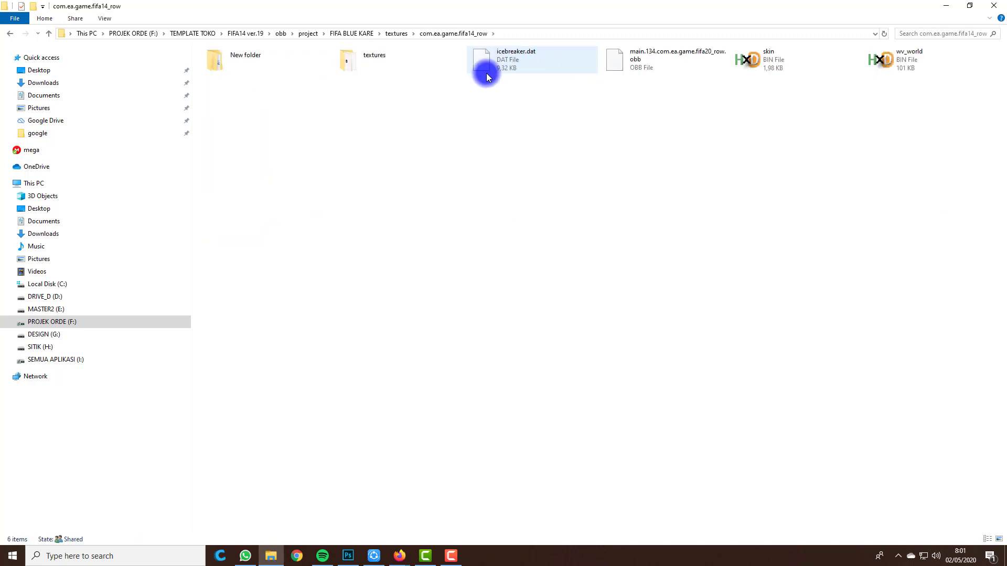
double_click(408, 71)
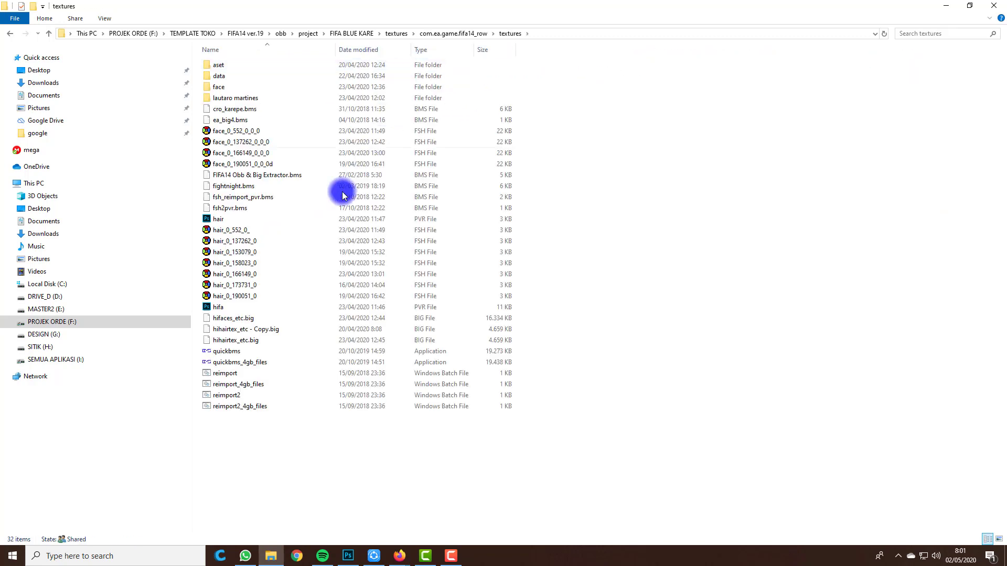
left_click(268, 320)
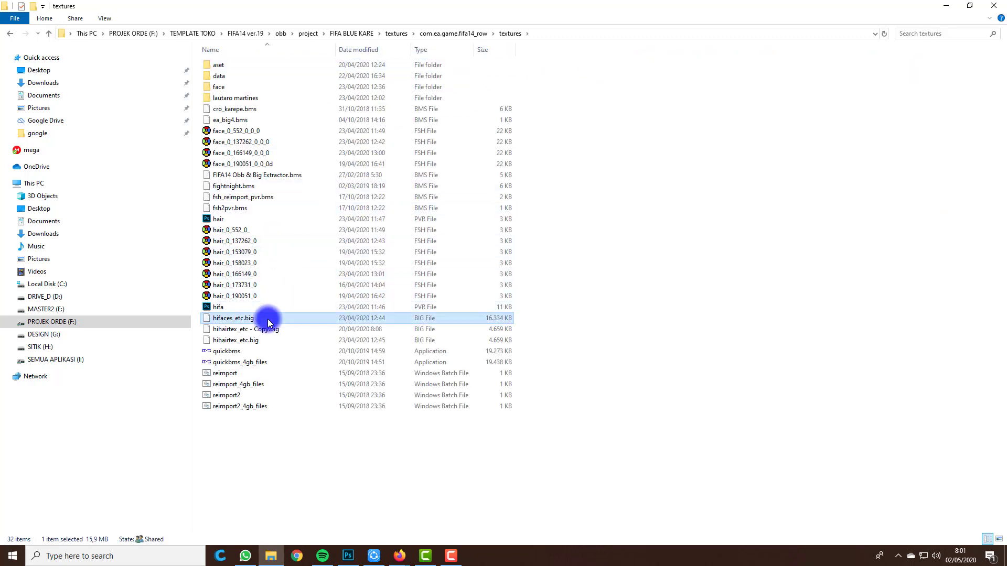
right_click(268, 321)
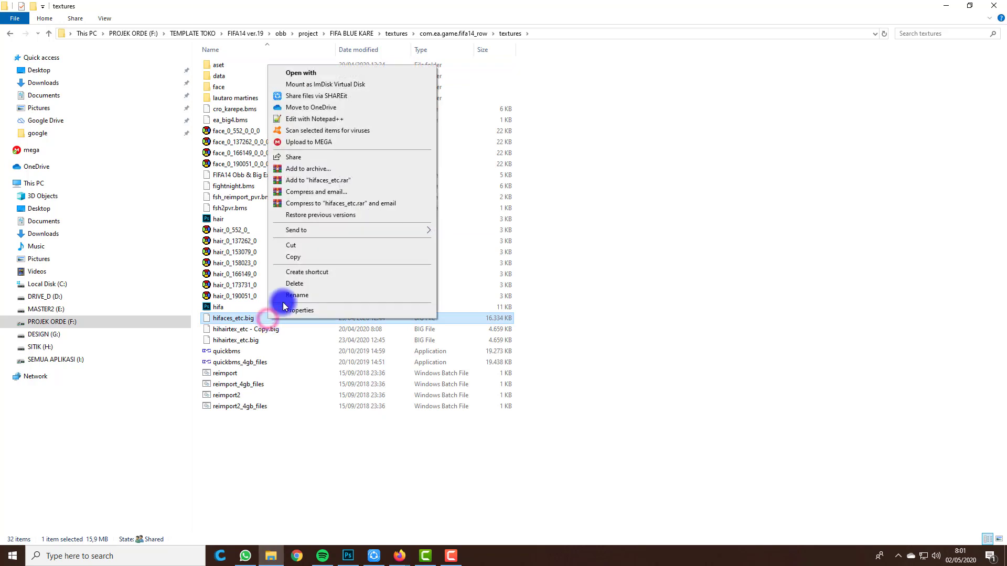
left_click(295, 262)
left_click(362, 33)
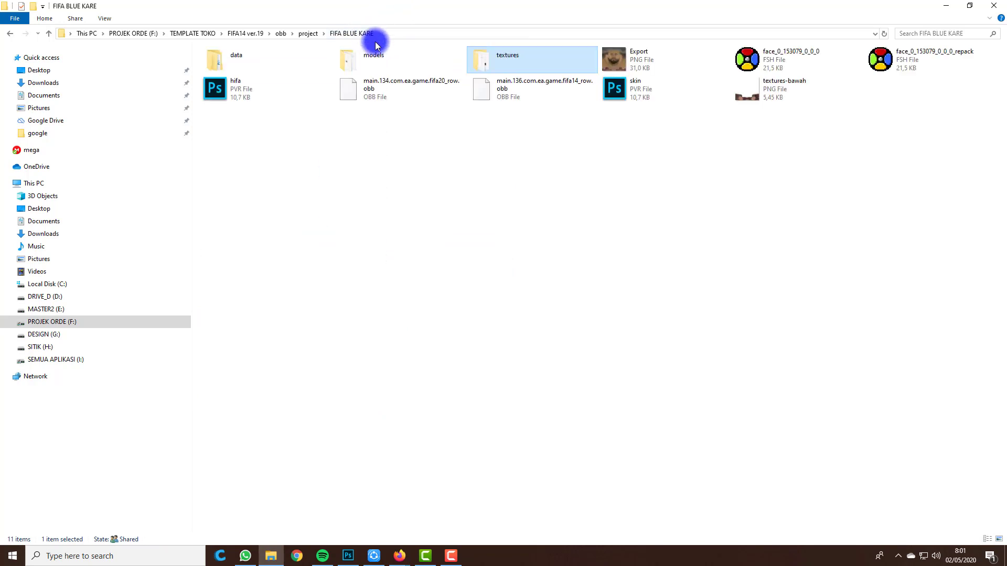
right_click(430, 156)
left_click(459, 228)
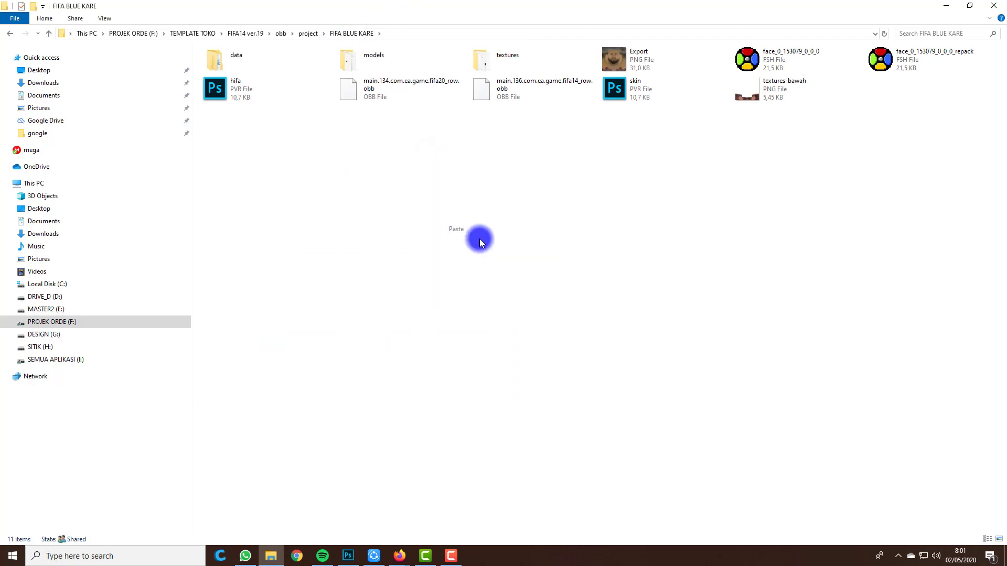
left_click(717, 262)
Delete the original face_0_153079_0_0_0.fsh from the FIFA BLUE KARE folder
left_click(817, 64)
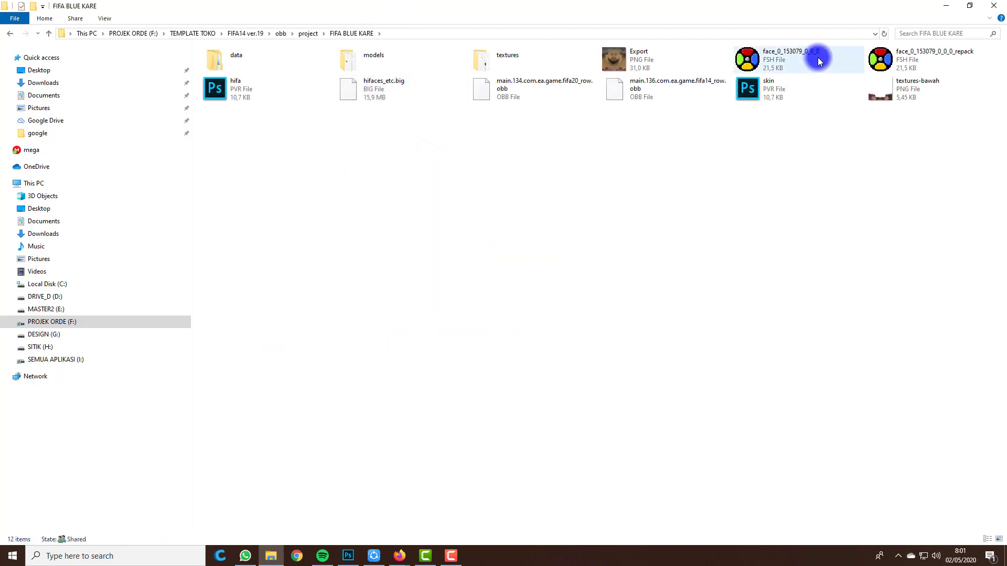
right_click(818, 58)
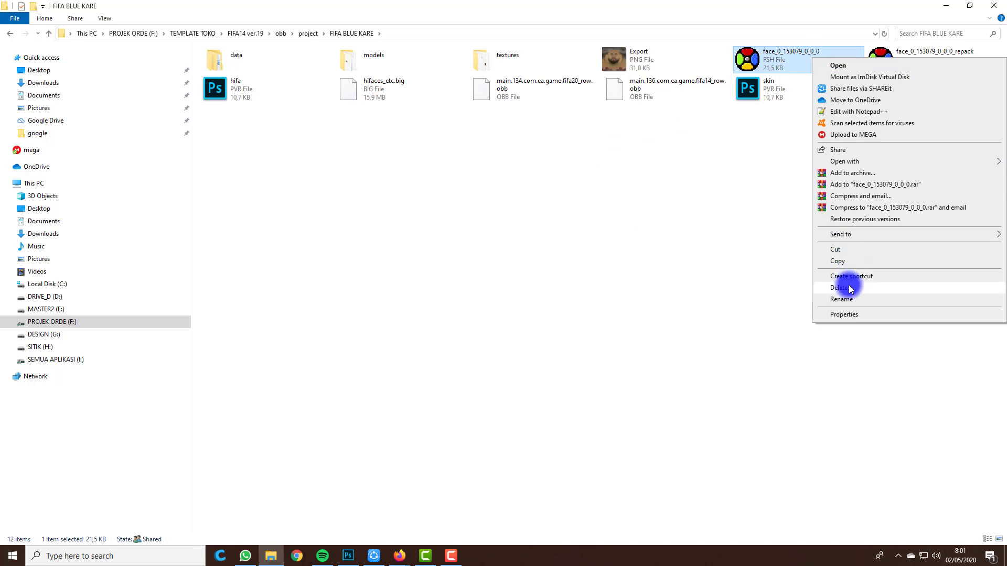
left_click(848, 288)
Rename the repacked FSH file as face_0_153079_0_0_0 and open the textures folder
left_click(838, 55)
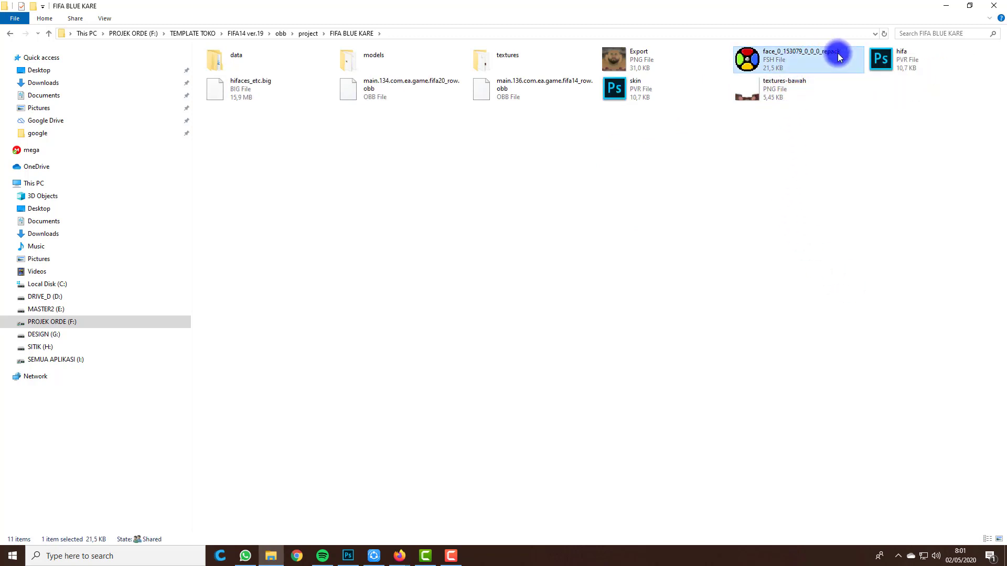
left_click(840, 54)
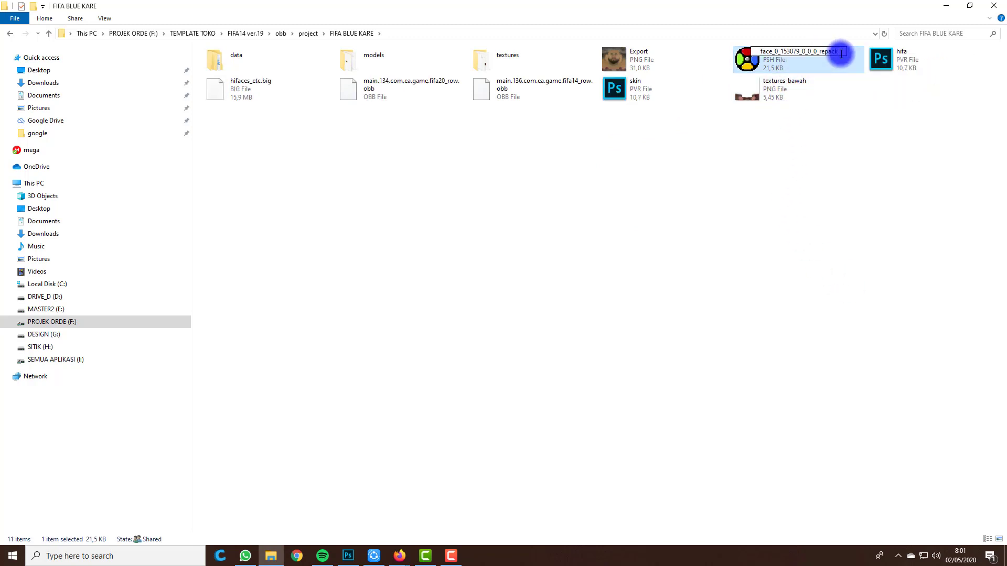
key("BackSpace")
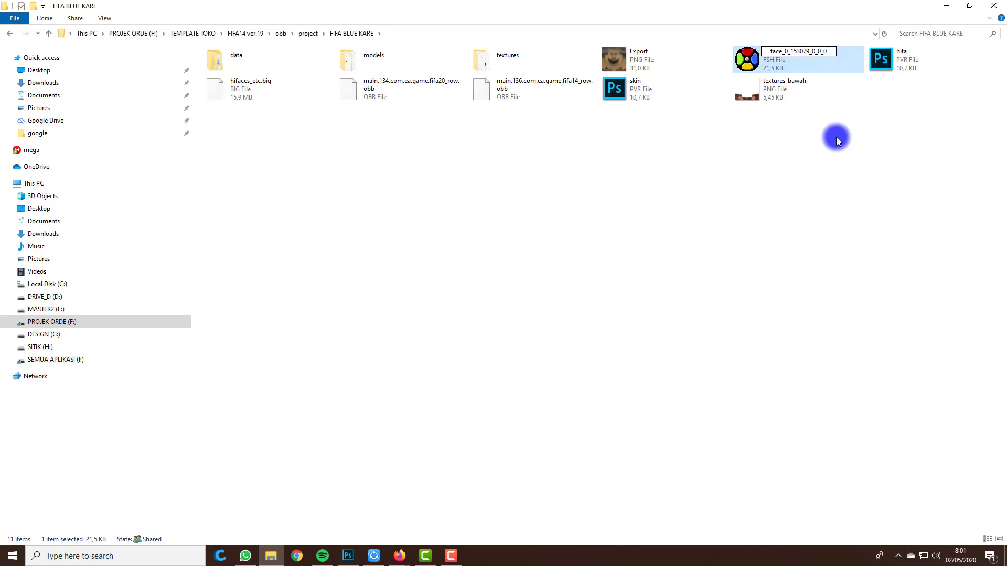
left_click(836, 137)
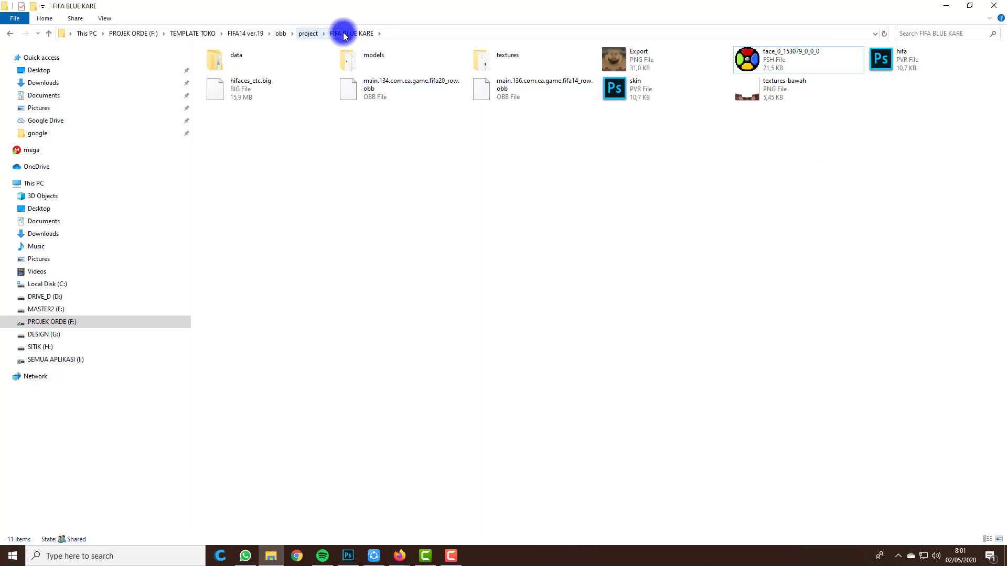
left_click(495, 67)
double_click(495, 66)
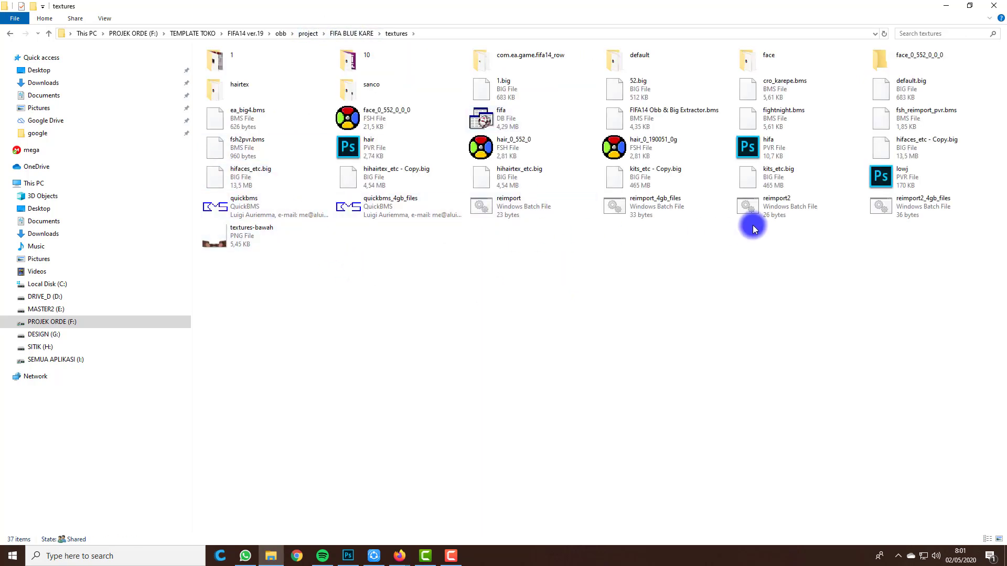
Try to reimport the face into hifaces_etc.big by running reimport with the ea_big4.bms script and FIFA BLUE KARE as the folder
double_click(559, 197)
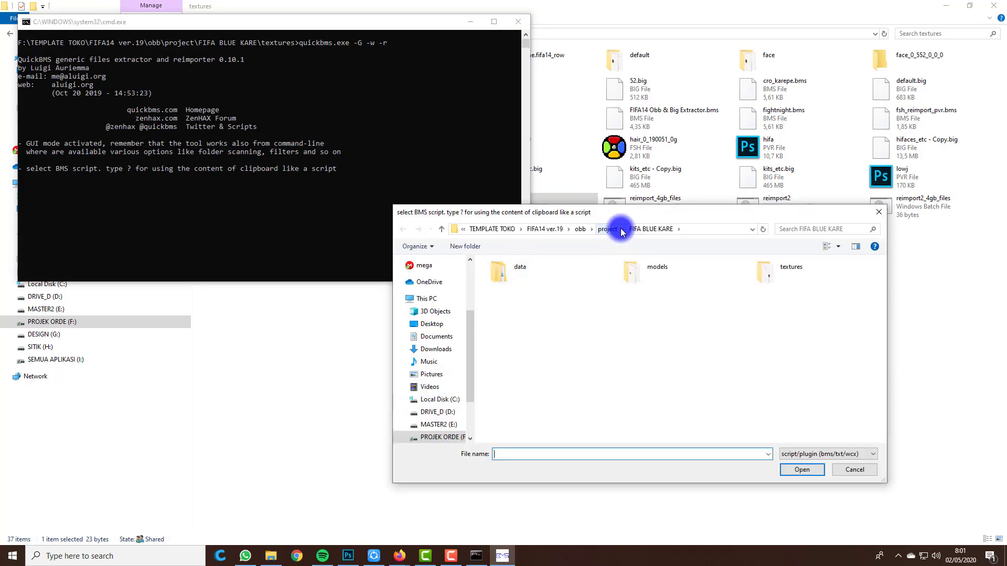
double_click(810, 266)
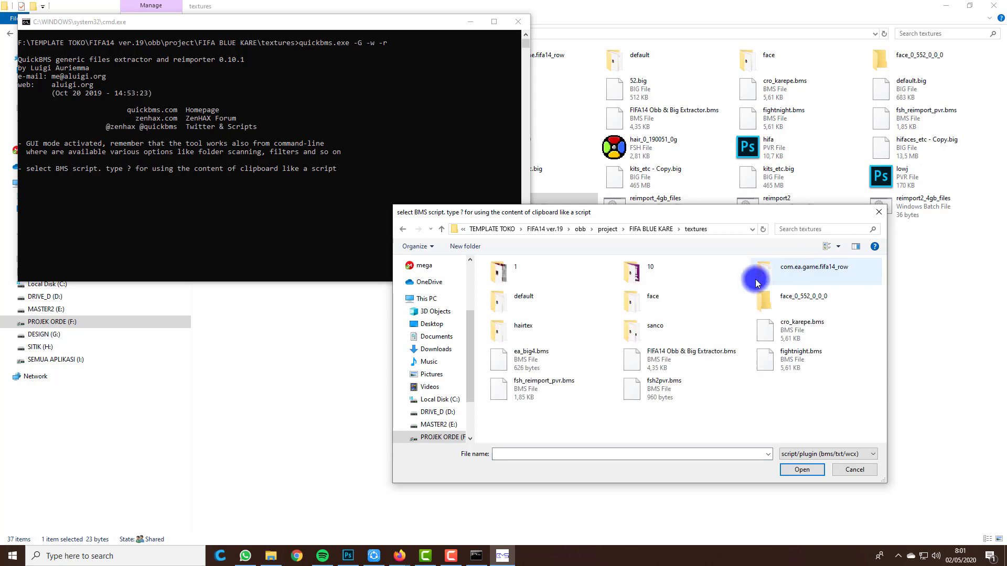
double_click(580, 360)
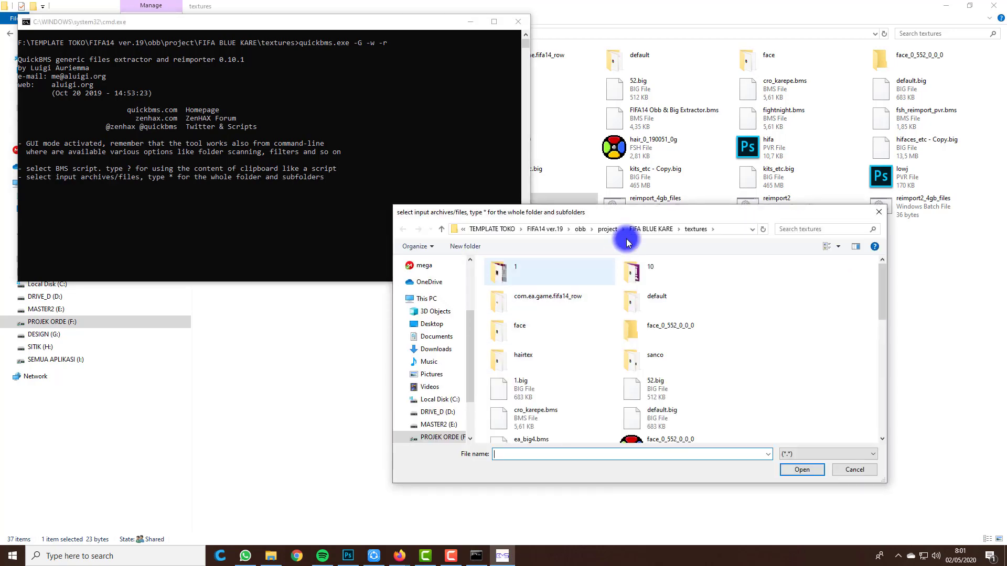
left_click(656, 229)
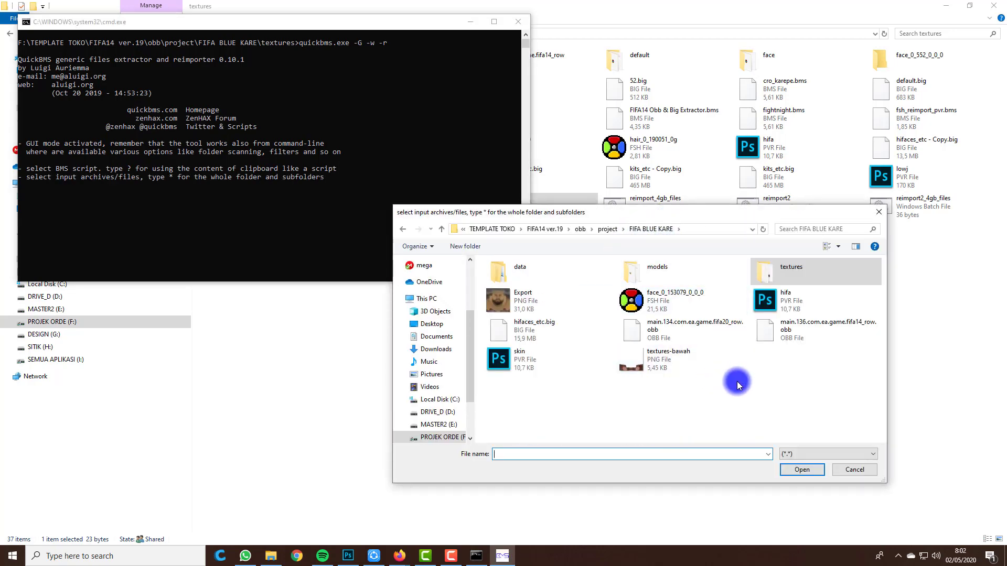
double_click(554, 333)
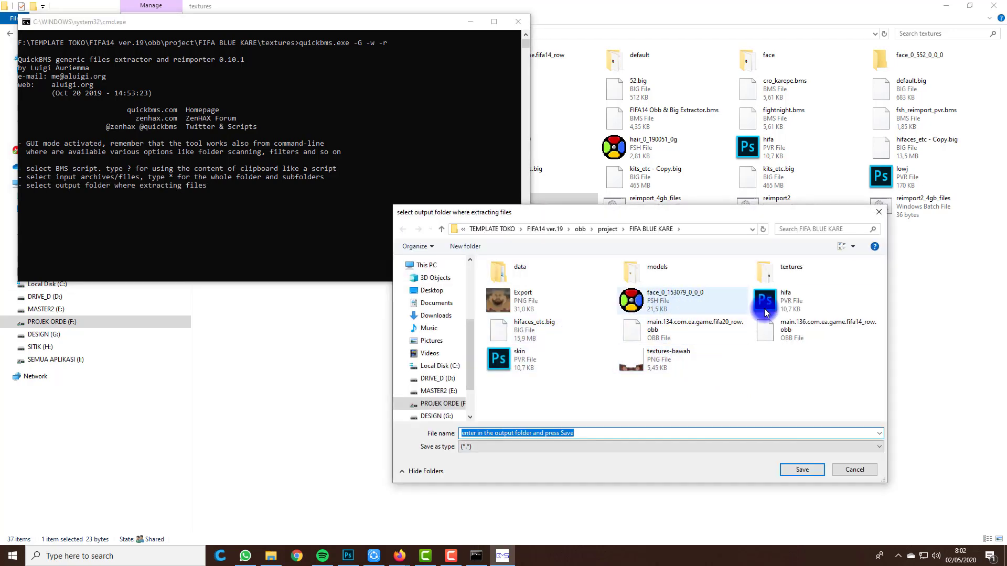
left_click(521, 334)
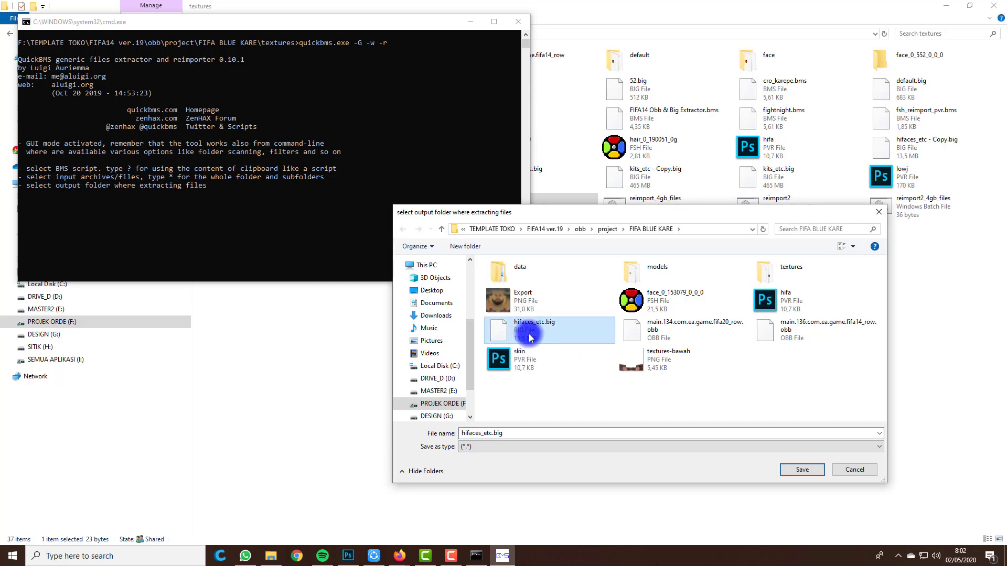
double_click(528, 337)
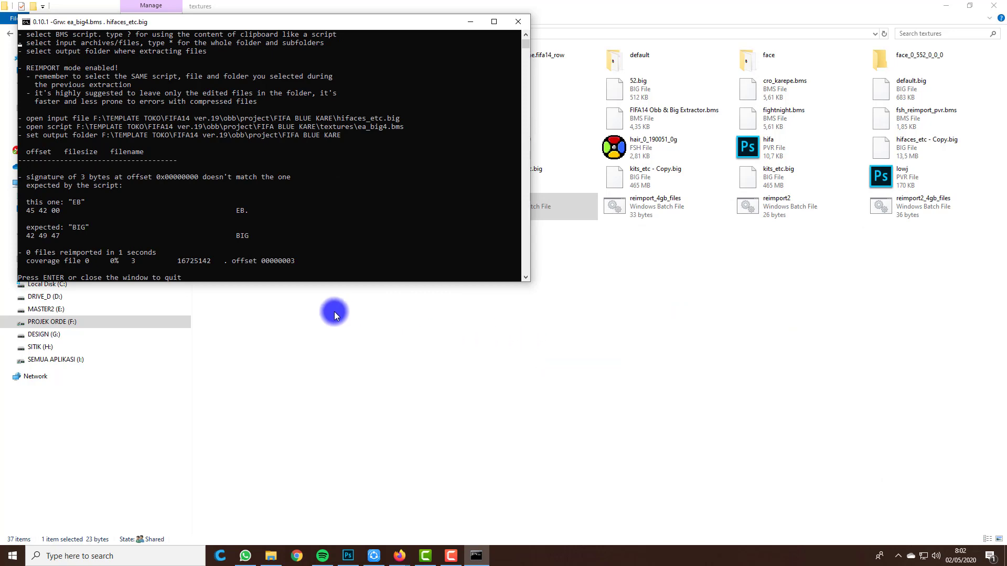
key("Return")
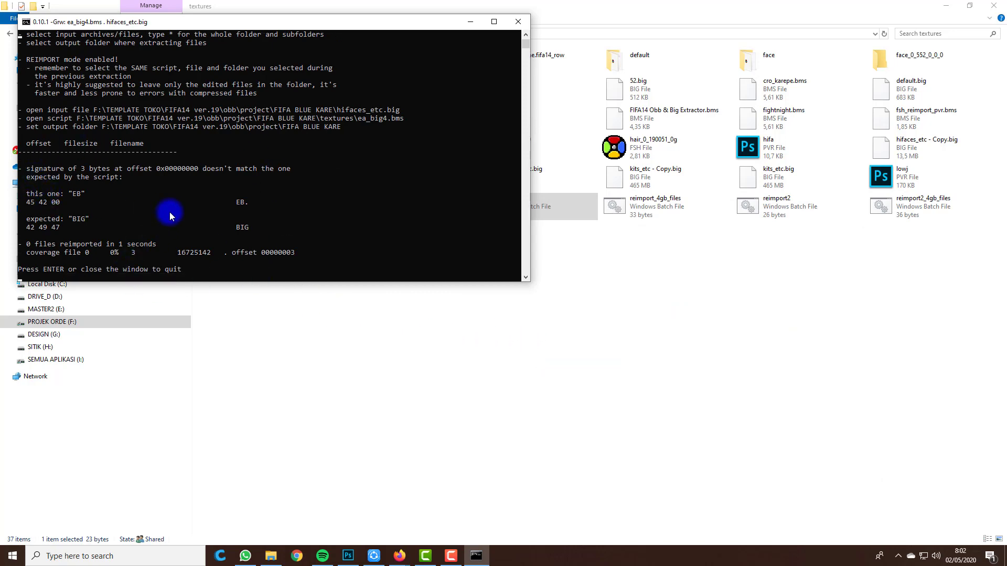
left_click(512, 236)
Run reimport with the FIFA14 Obb & Big Extractor.bms script on hifaces_etc.big, using FIFA BLUE KARE as the folder
double_click(524, 210)
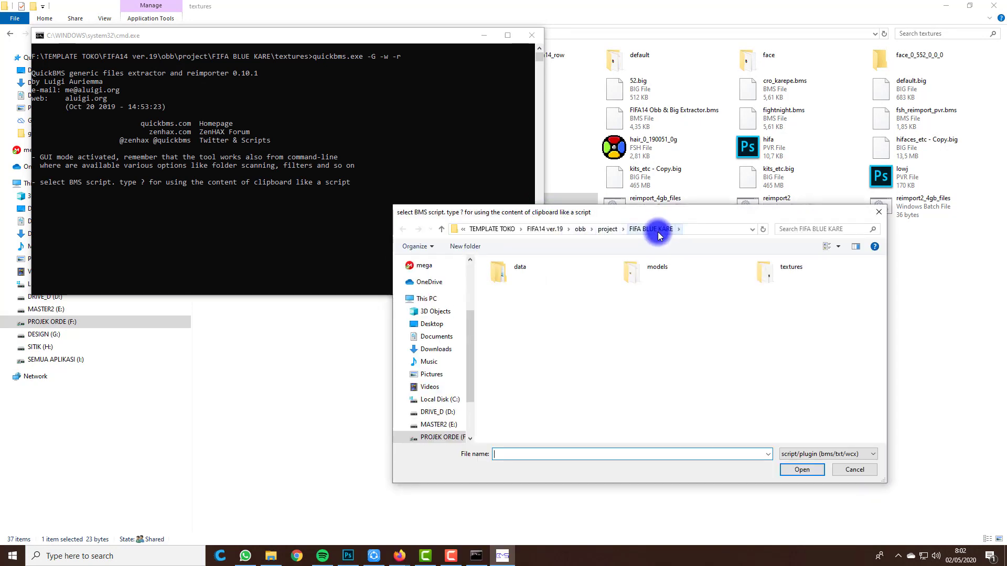
double_click(782, 274)
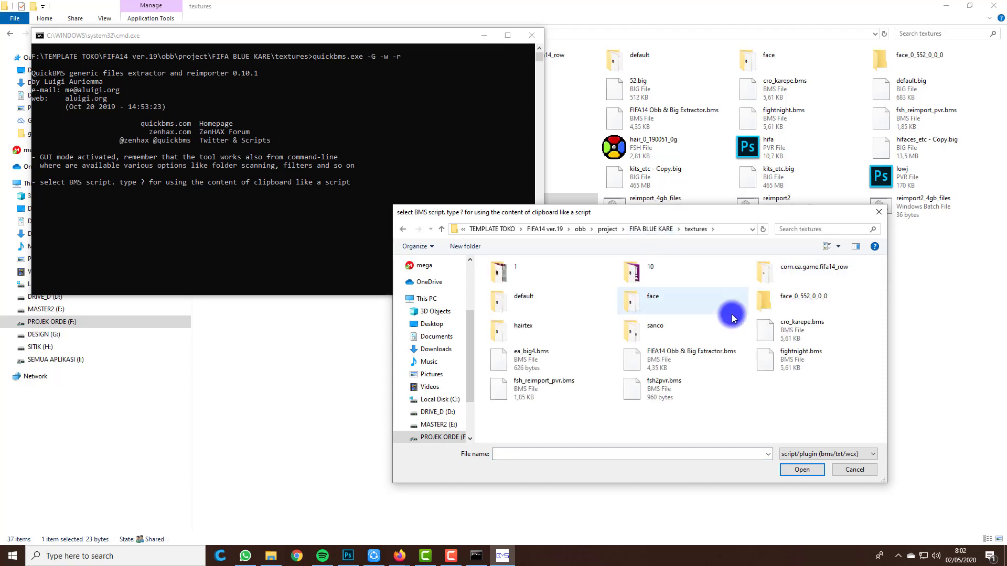
double_click(688, 362)
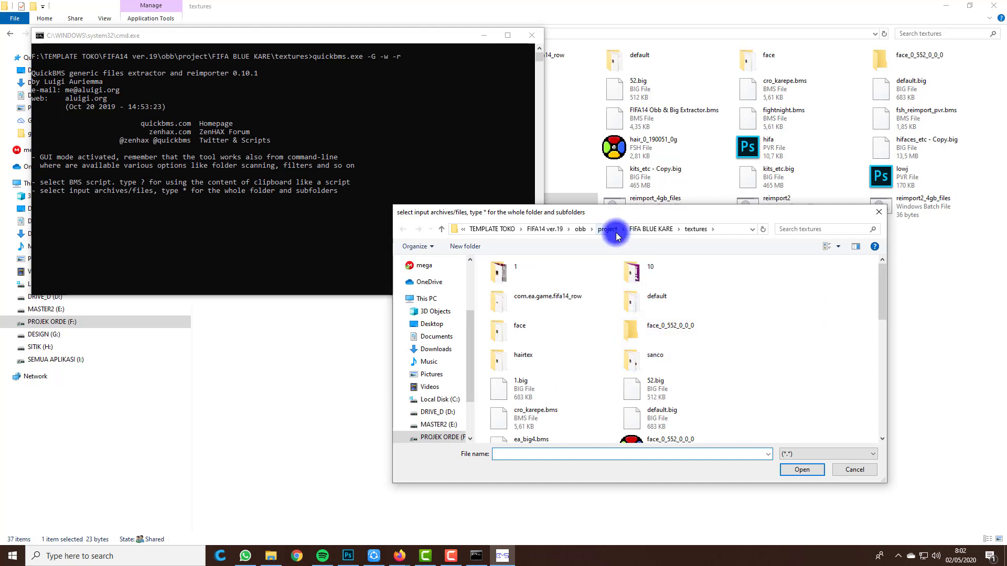
left_click(654, 230)
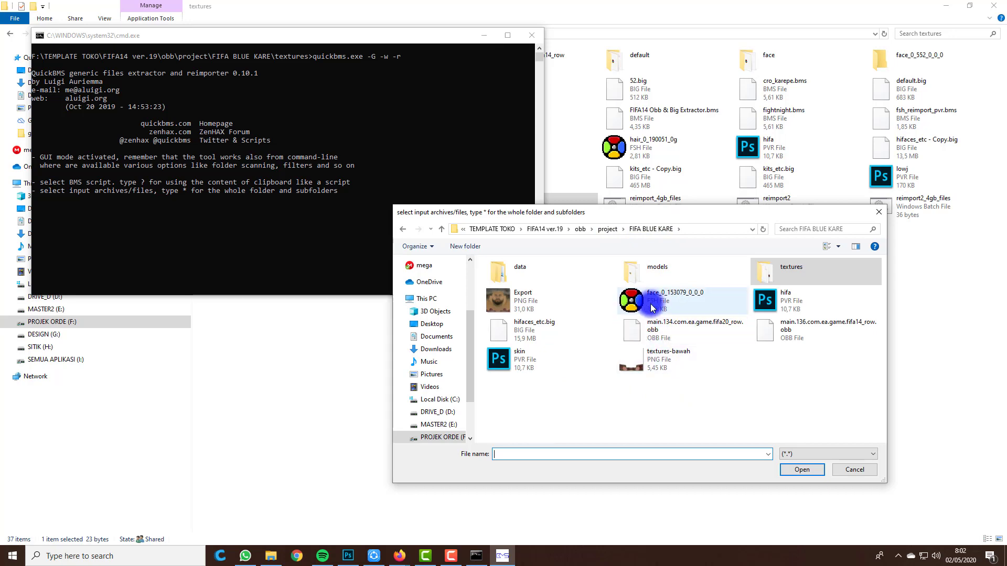
double_click(572, 322)
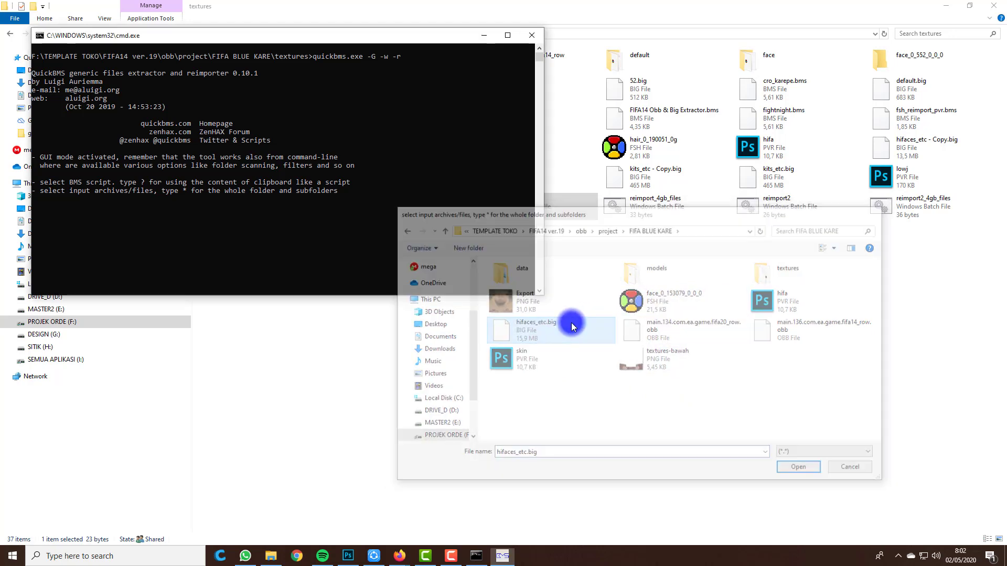
left_click(794, 471)
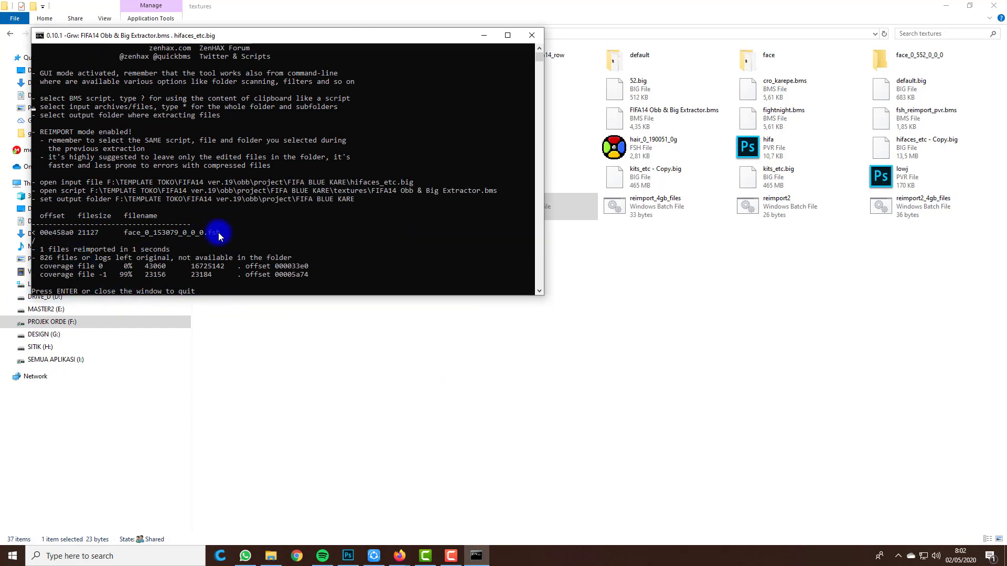
key("Return")
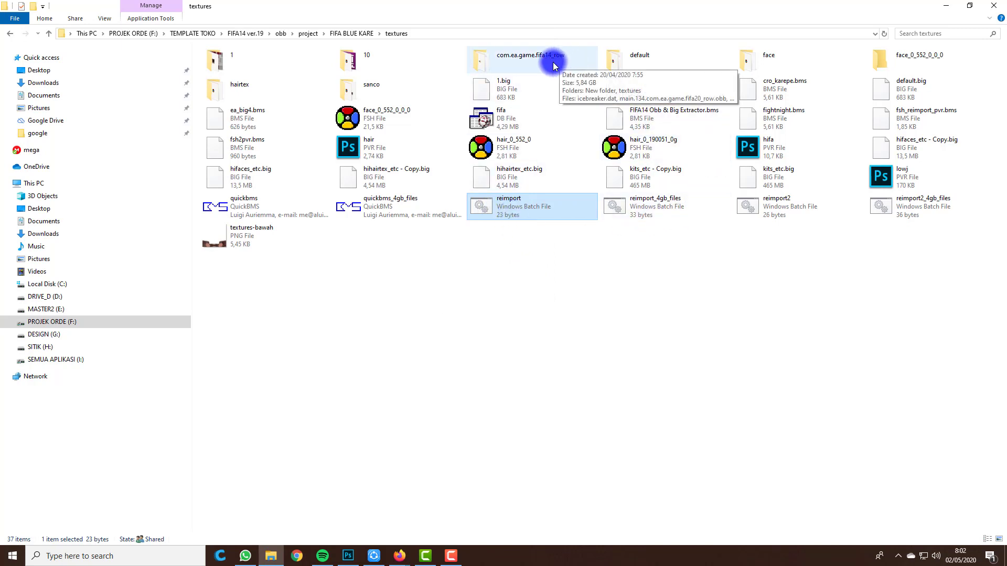
Return to the FIFA BLUE KARE folder, check hifaces_etc.big and refresh the file listing
left_click(355, 35)
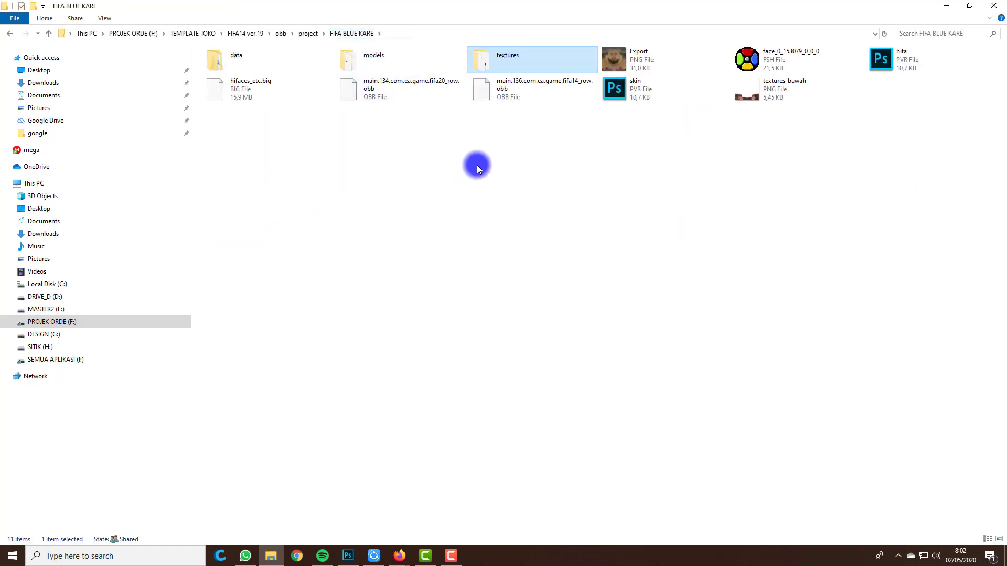
left_click(493, 131)
left_click(256, 91)
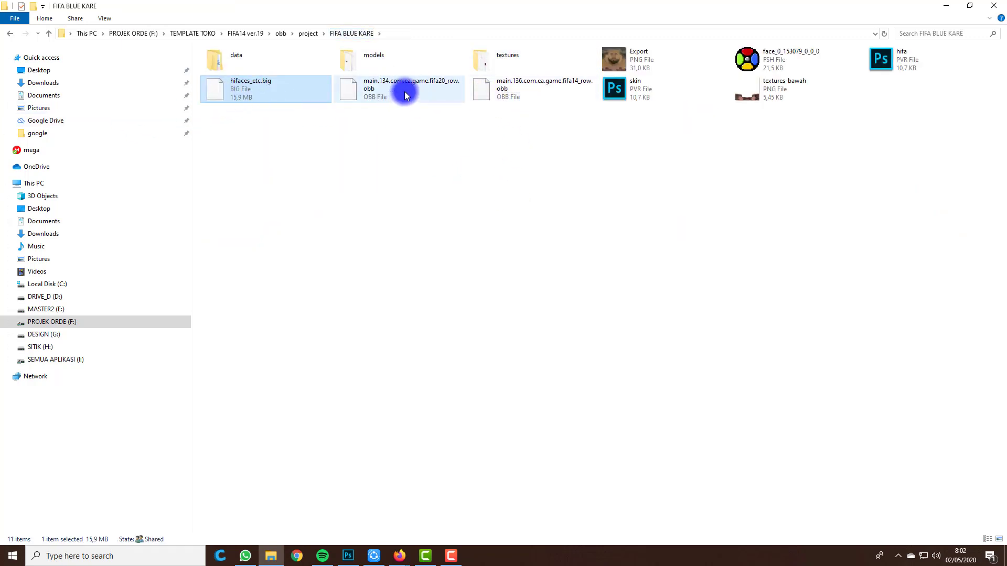
left_click(424, 177)
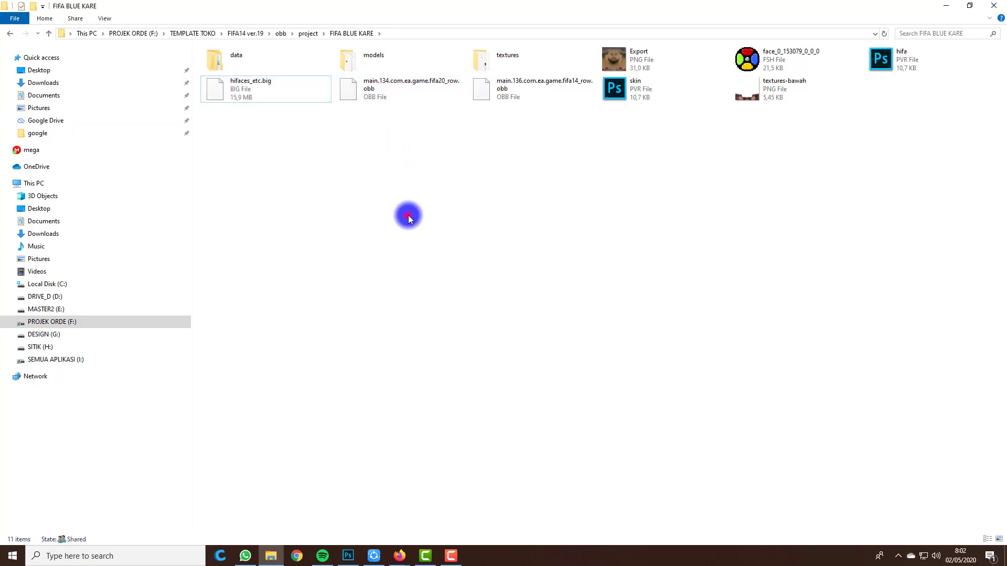
right_click(408, 215)
left_click(435, 257)
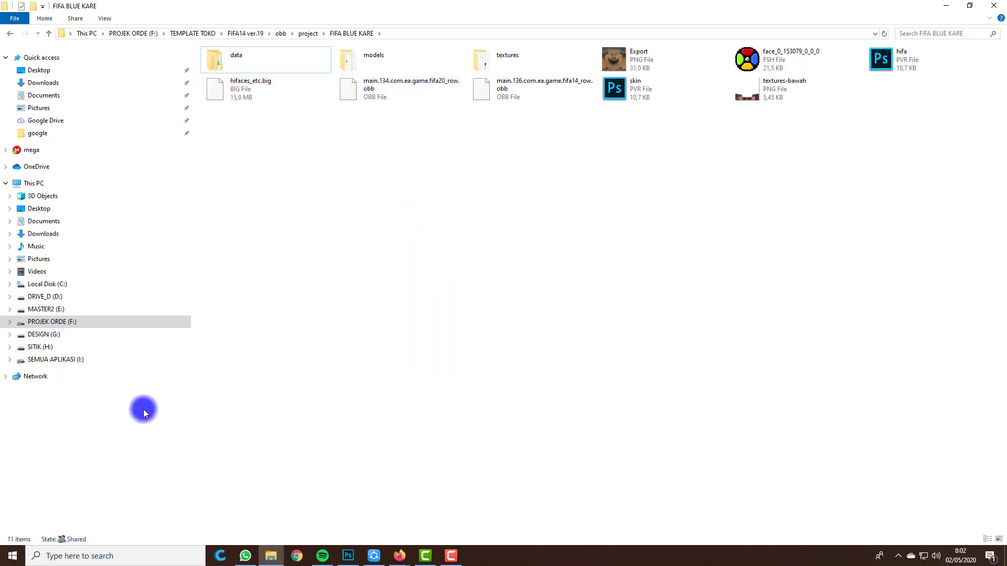
left_click(450, 558)
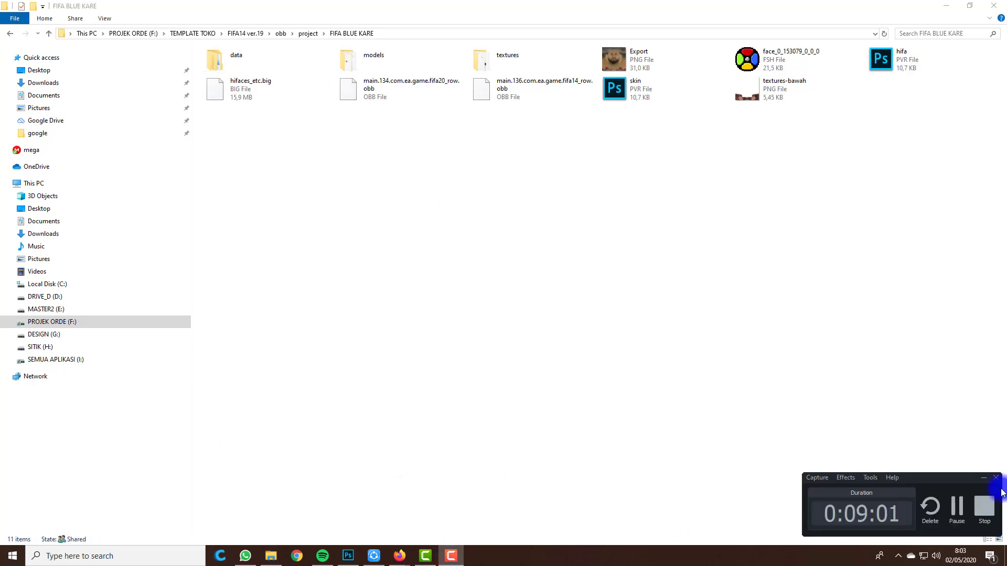